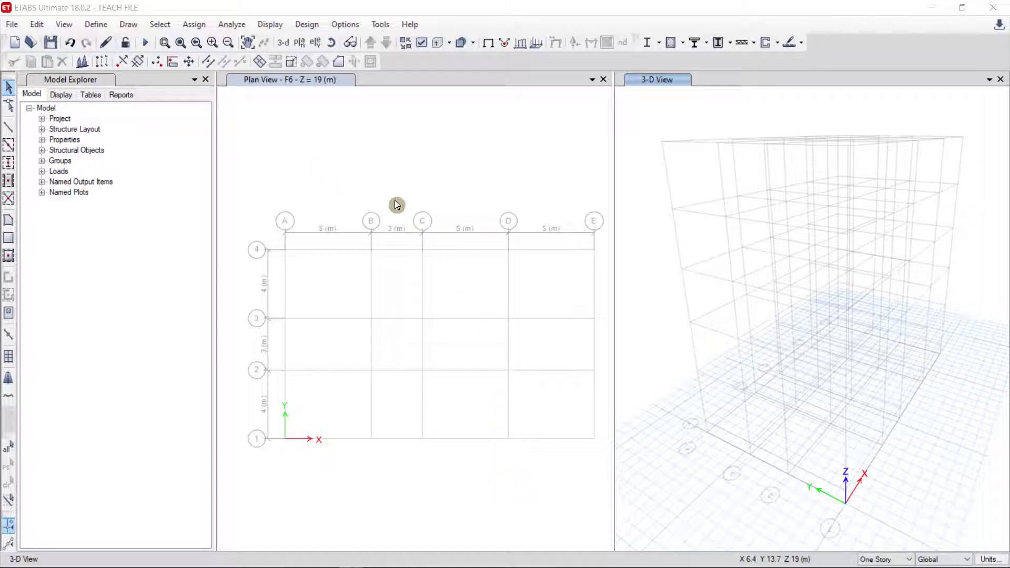
Open the frame section properties and start a new section as a copy of ConcCol
{"action": "left_click", "coordinate": [91, 30]}
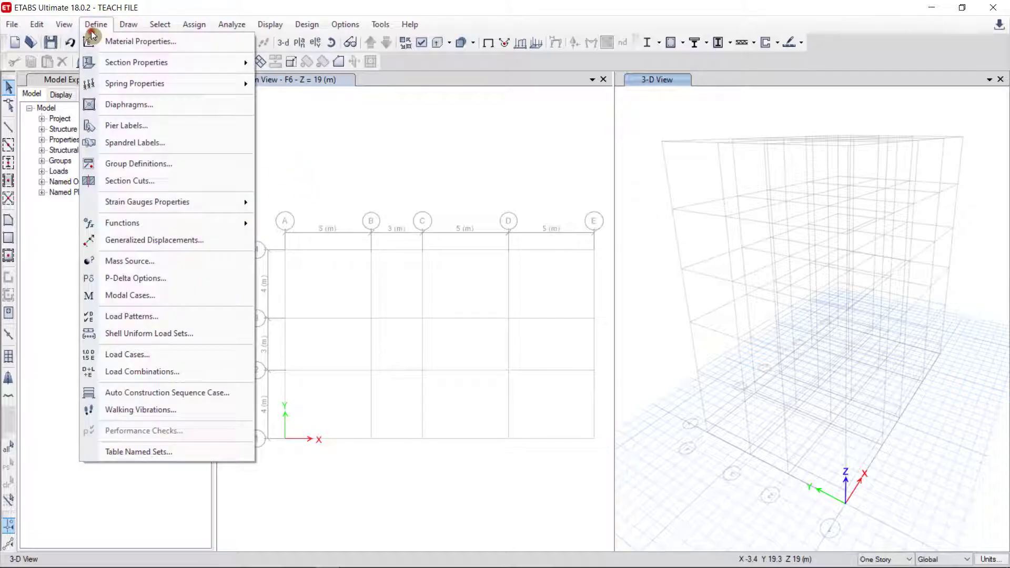
{"action": "left_click", "coordinate": [157, 64]}
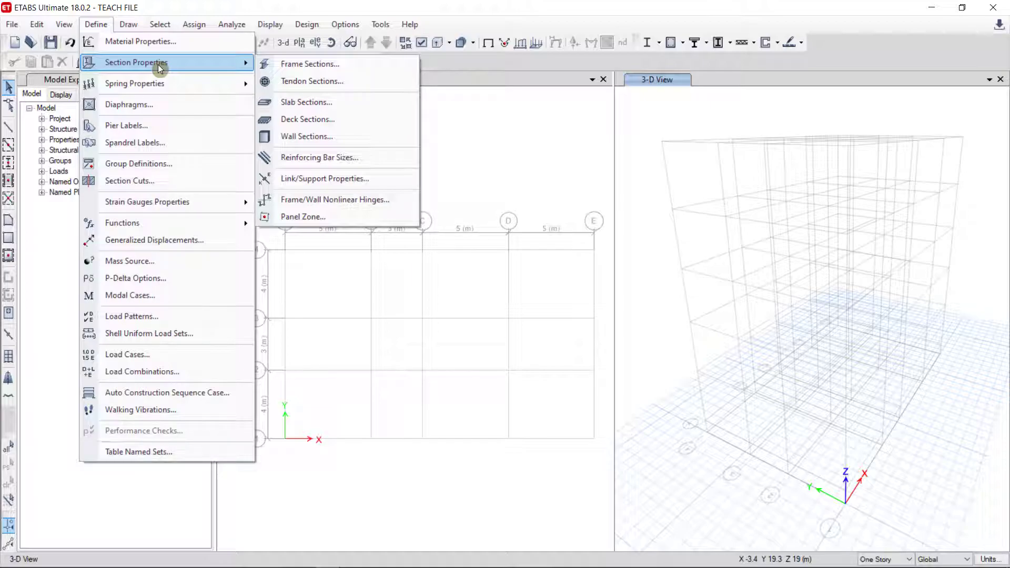
{"action": "left_click", "coordinate": [347, 68]}
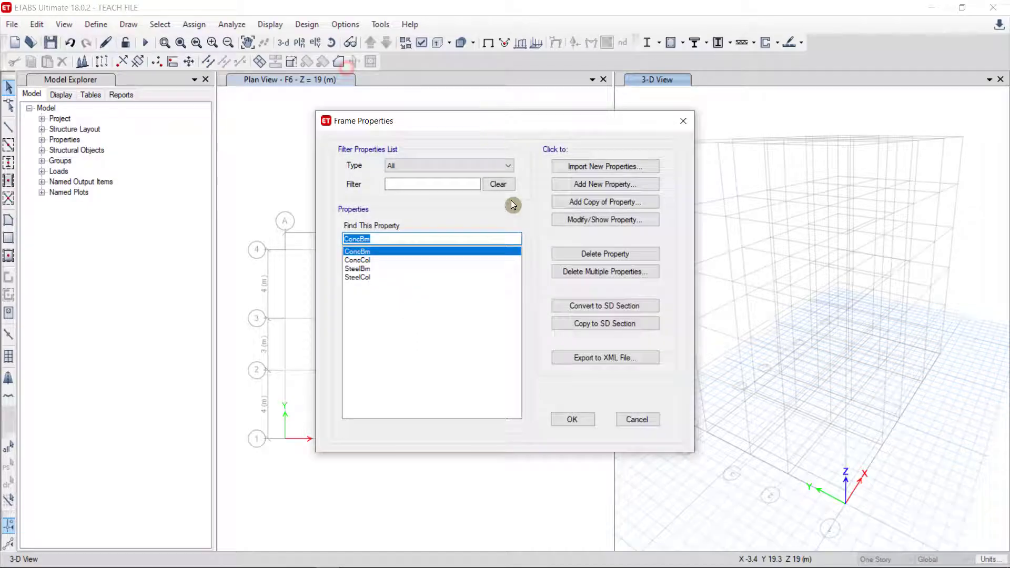
{"action": "left_click", "coordinate": [418, 281]}
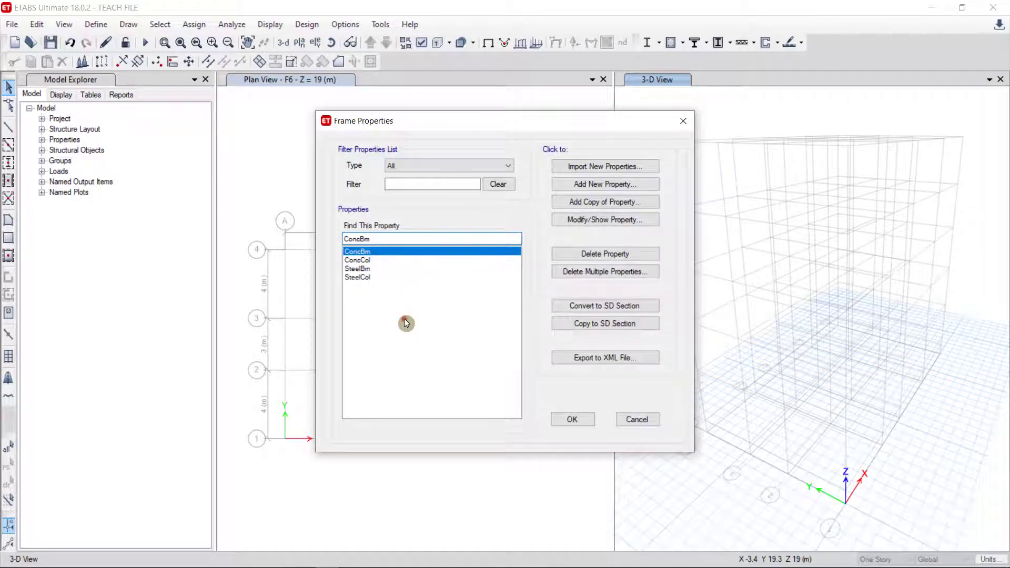
{"action": "left_click", "coordinate": [372, 259]}
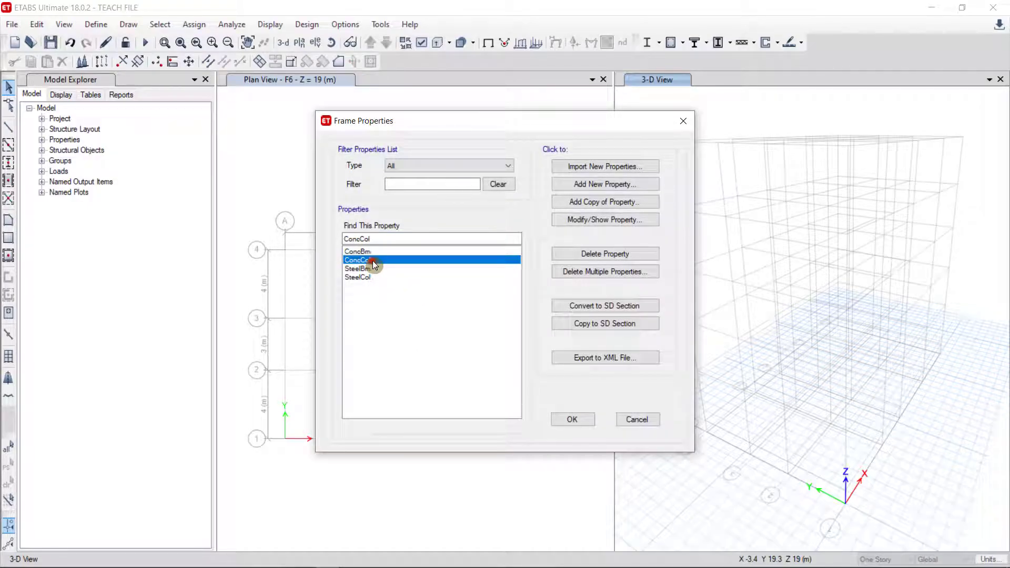
{"action": "left_click", "coordinate": [378, 269]}
{"action": "left_click", "coordinate": [378, 277]}
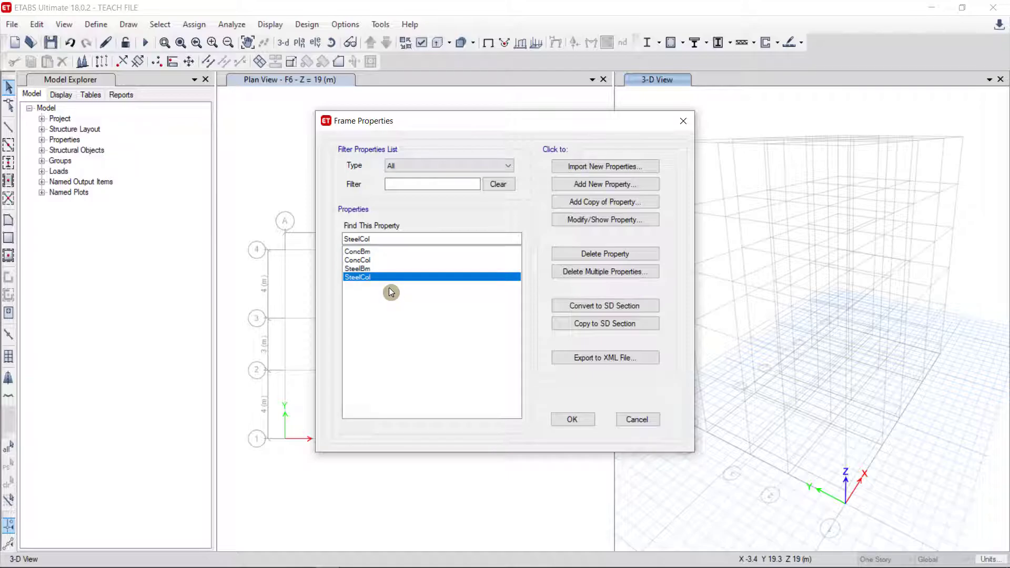
{"action": "left_click", "coordinate": [375, 261]}
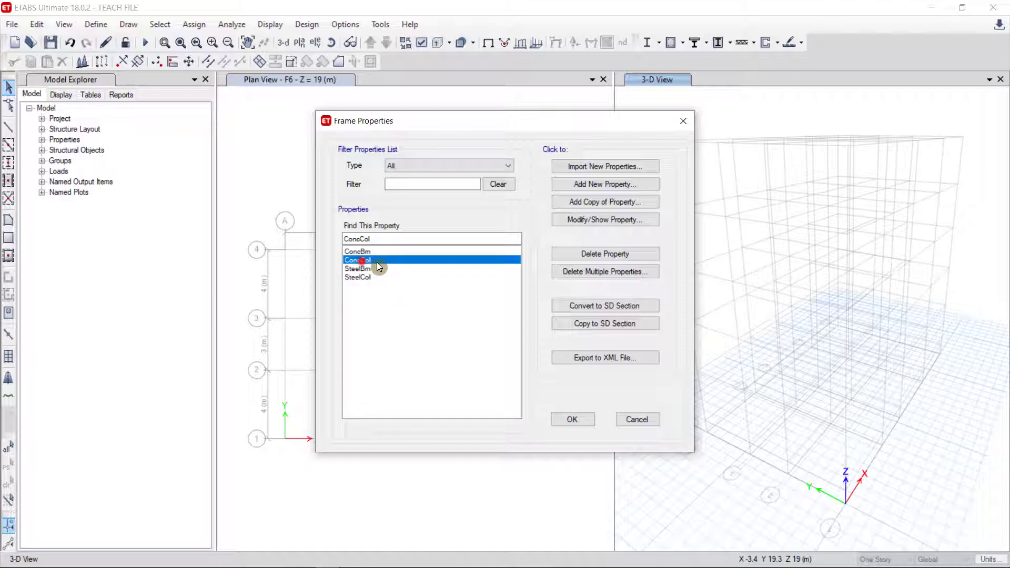
{"action": "left_click", "coordinate": [615, 202]}
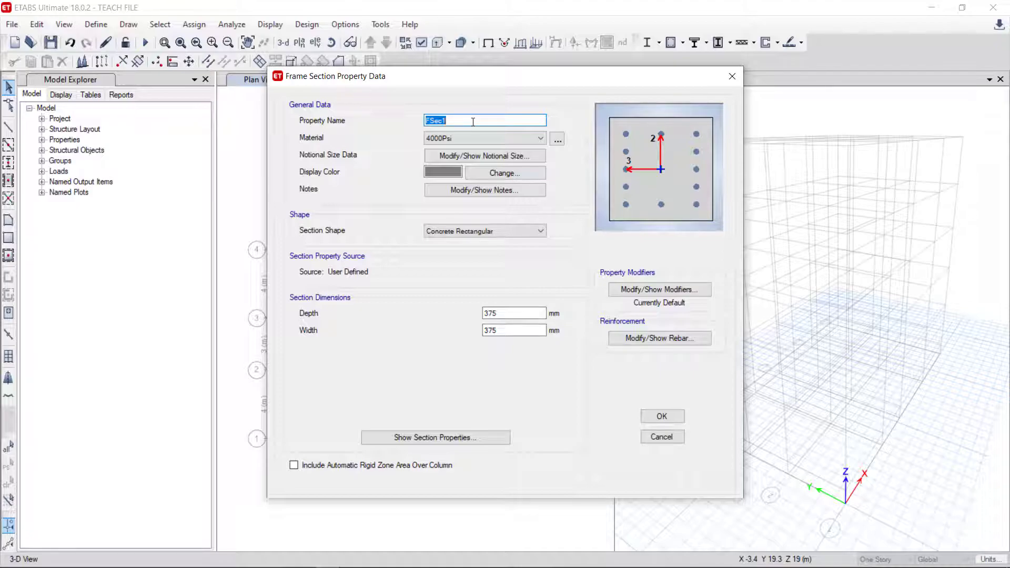
Name the copied column section C 30X30 and assign it the C30 material
{"action": "type", "text": "C"}
{"action": "key", "text": "BackSpace"}
{"action": "type", "text": "C"}
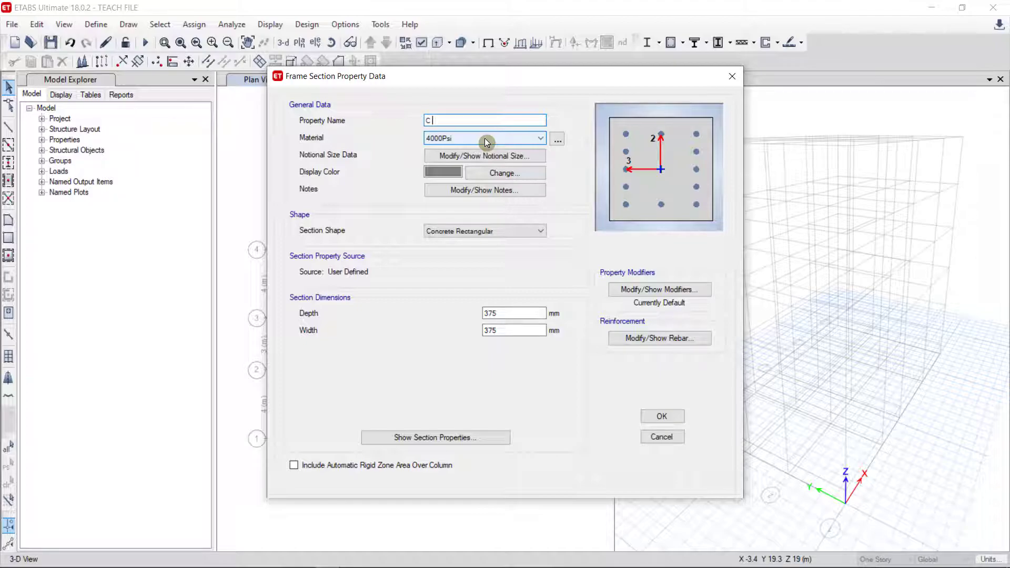
{"action": "type", "text": " 30X30"}
{"action": "left_click", "coordinate": [481, 139]}
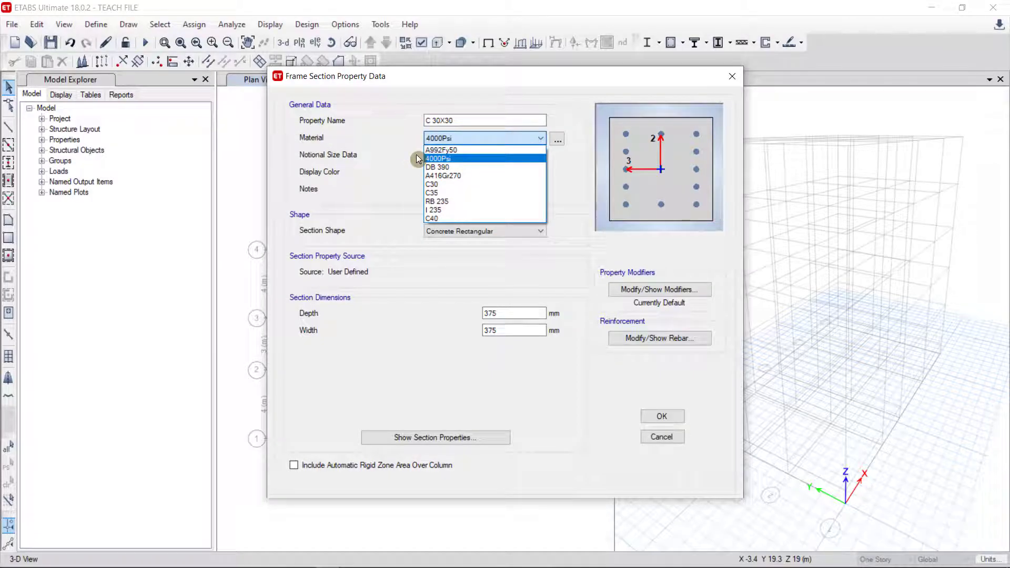
{"action": "left_click", "coordinate": [456, 185]}
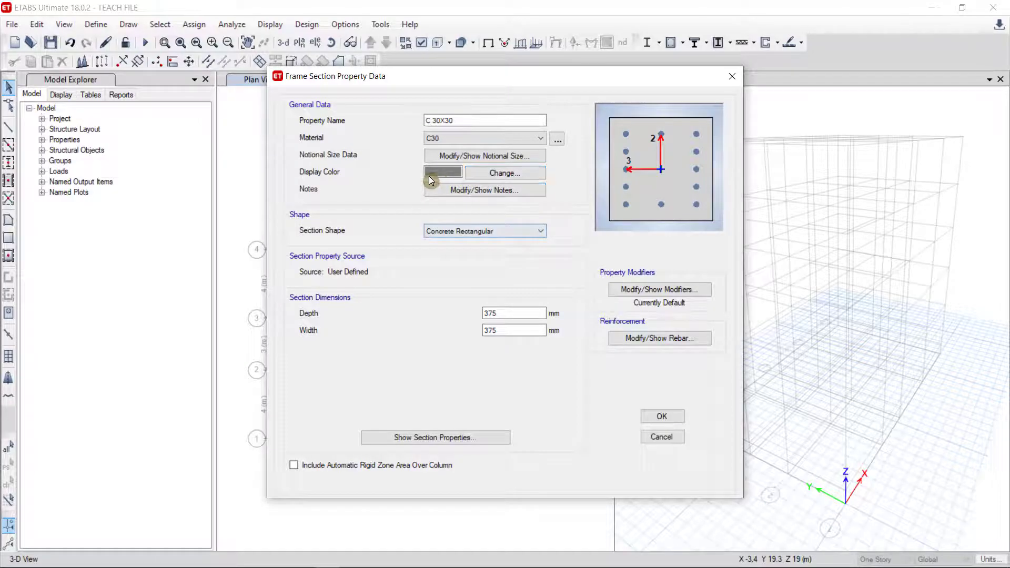
Set the display color of the C 30X30 section to yellow
{"action": "left_click", "coordinate": [437, 173]}
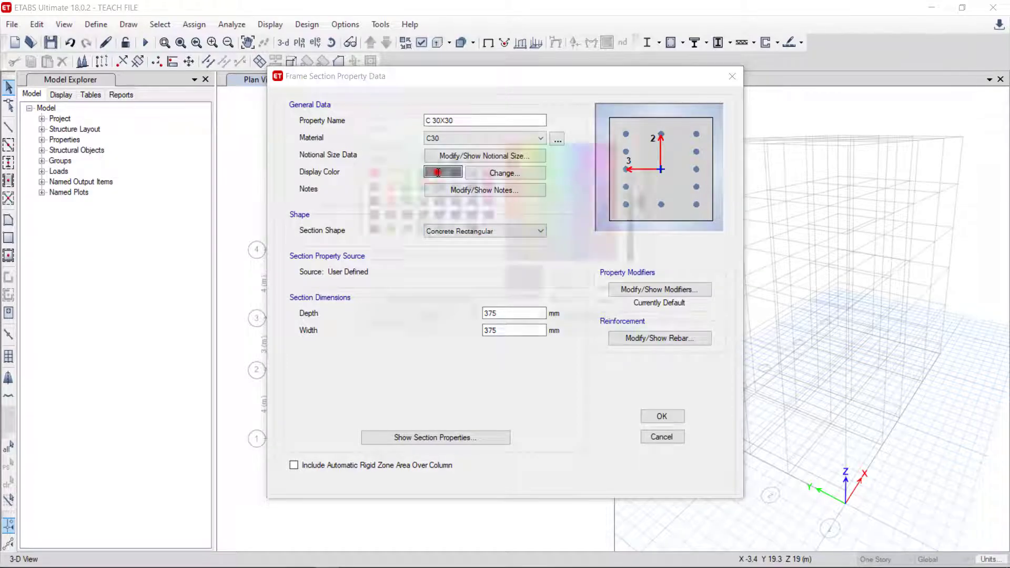
{"action": "left_click", "coordinate": [383, 172]}
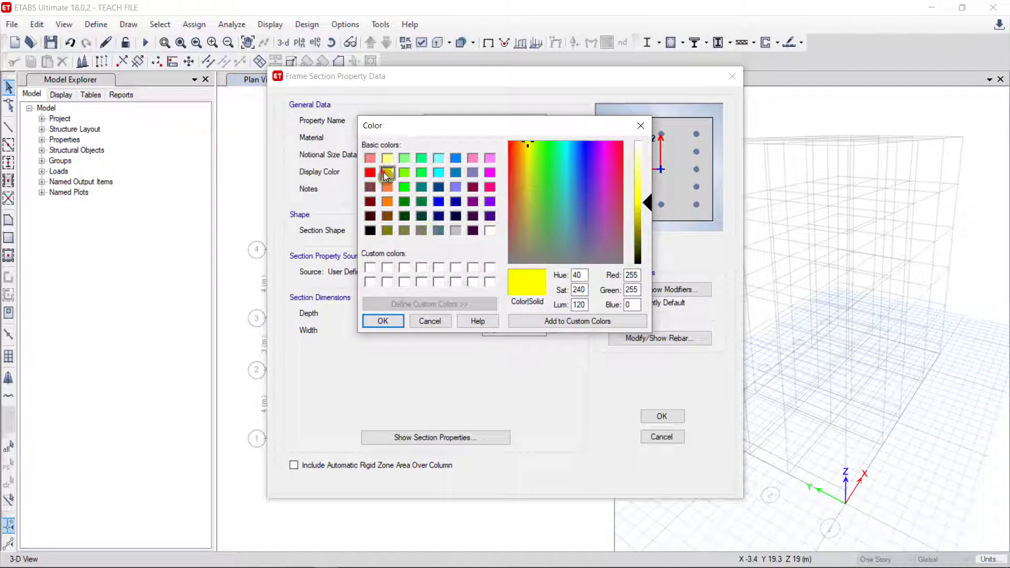
{"action": "left_click", "coordinate": [389, 322]}
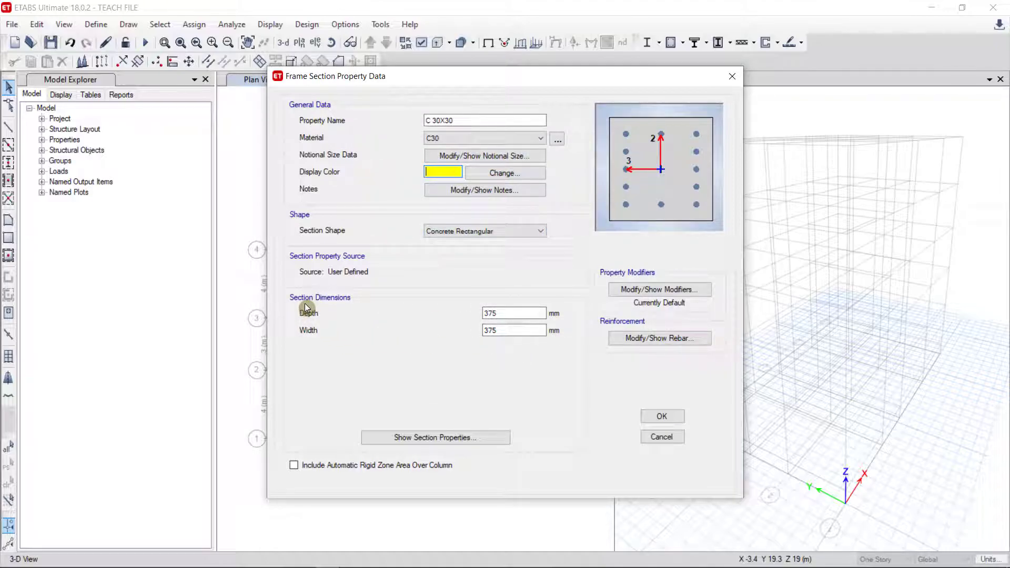
Set both the depth and the width of the C 30X30 section to 300 mm
{"action": "double_click", "coordinate": [517, 313]}
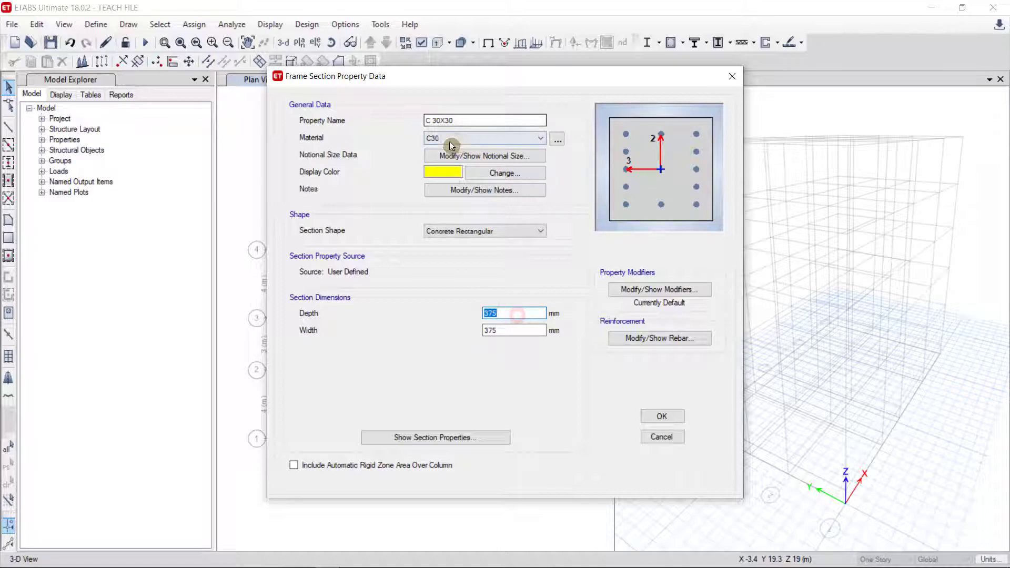
{"action": "type", "text": "300"}
{"action": "double_click", "coordinate": [502, 330]}
{"action": "type", "text": "300"}
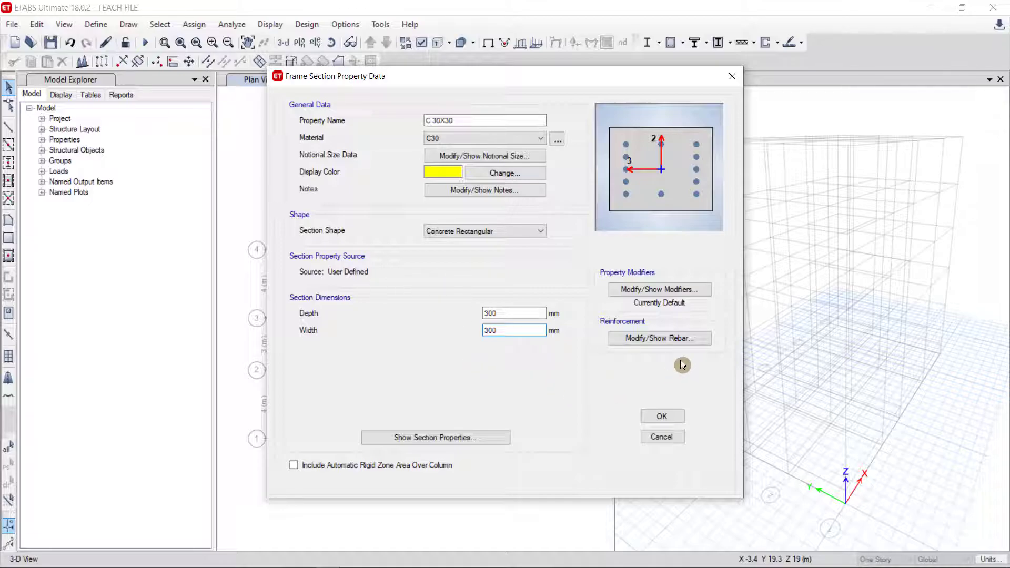
Set the column's longitudinal and tie rebar material to DB 390 with reinforcement to be designed, and save the section
{"action": "left_click", "coordinate": [654, 343]}
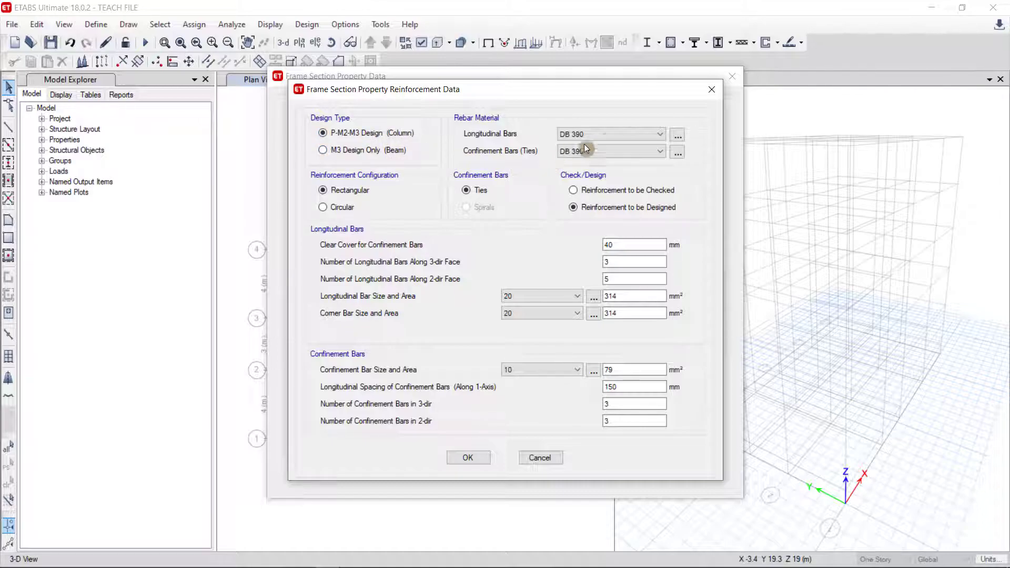
{"action": "left_click", "coordinate": [625, 134]}
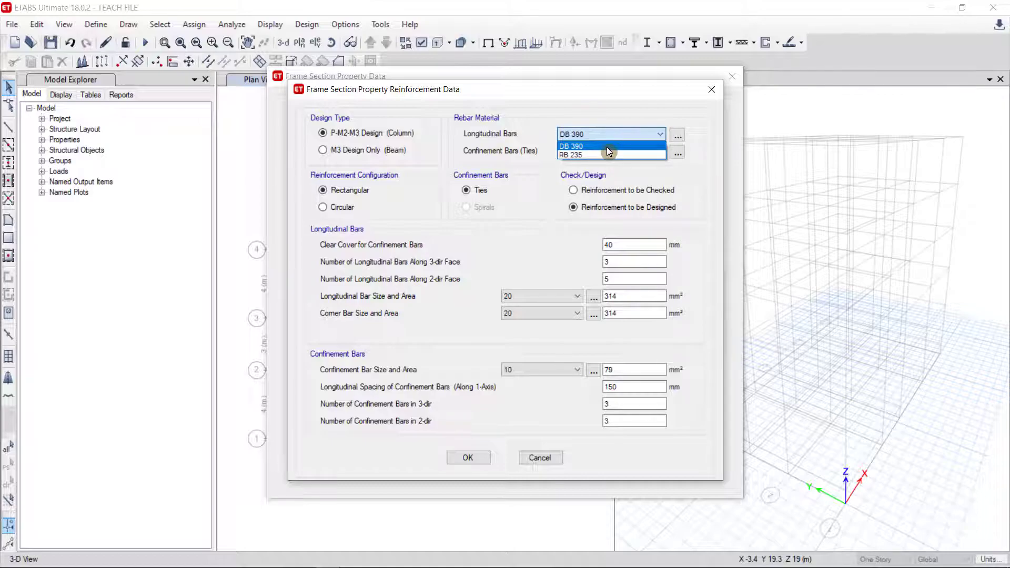
{"action": "left_click", "coordinate": [606, 147]}
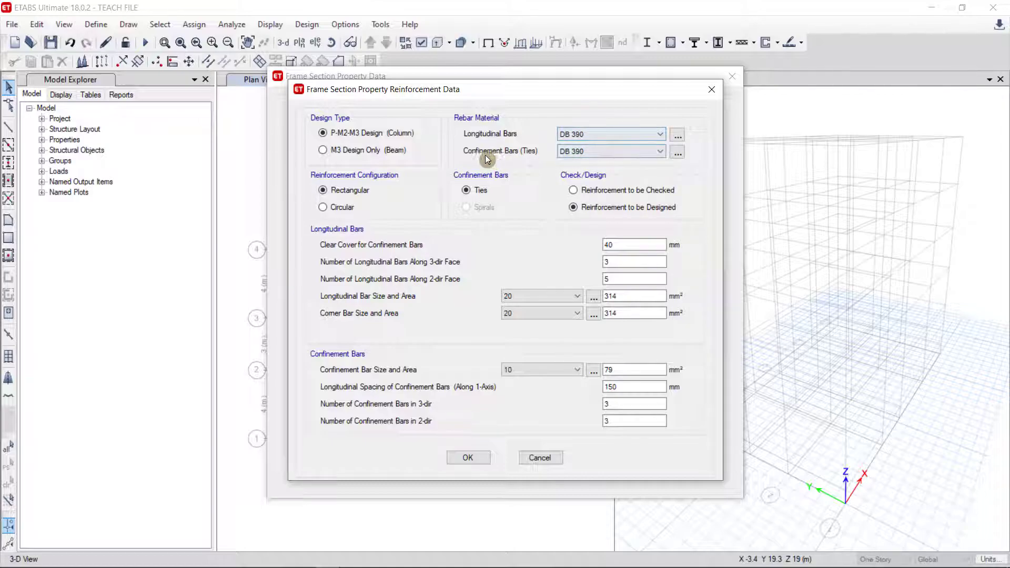
{"action": "left_click", "coordinate": [594, 153]}
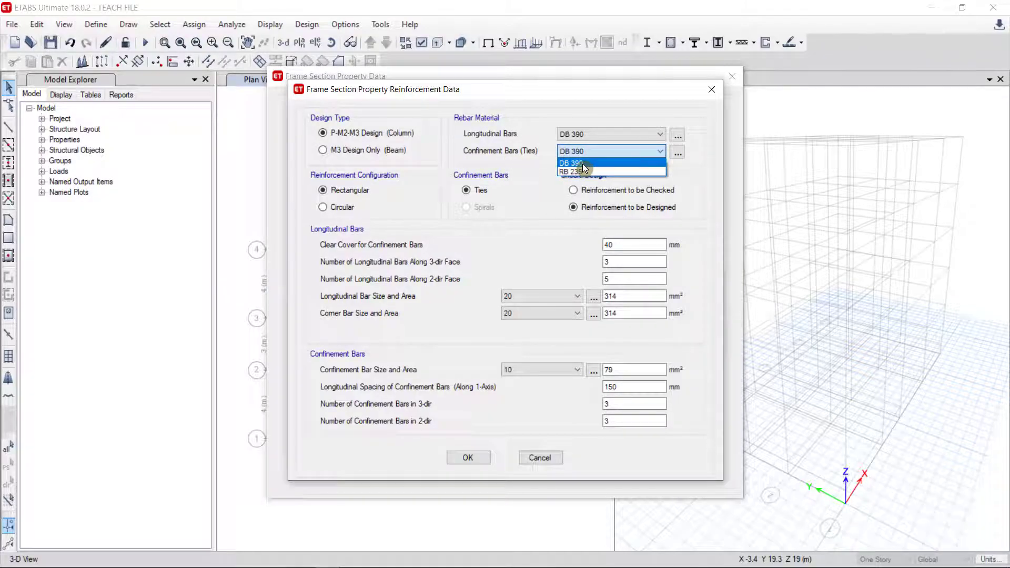
{"action": "left_click", "coordinate": [592, 163]}
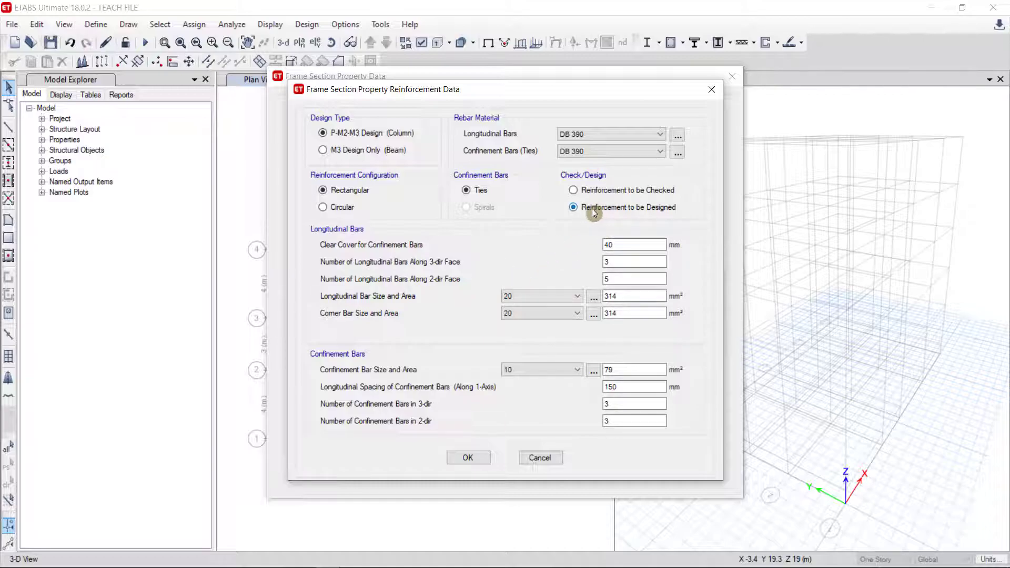
{"action": "left_click", "coordinate": [509, 314]}
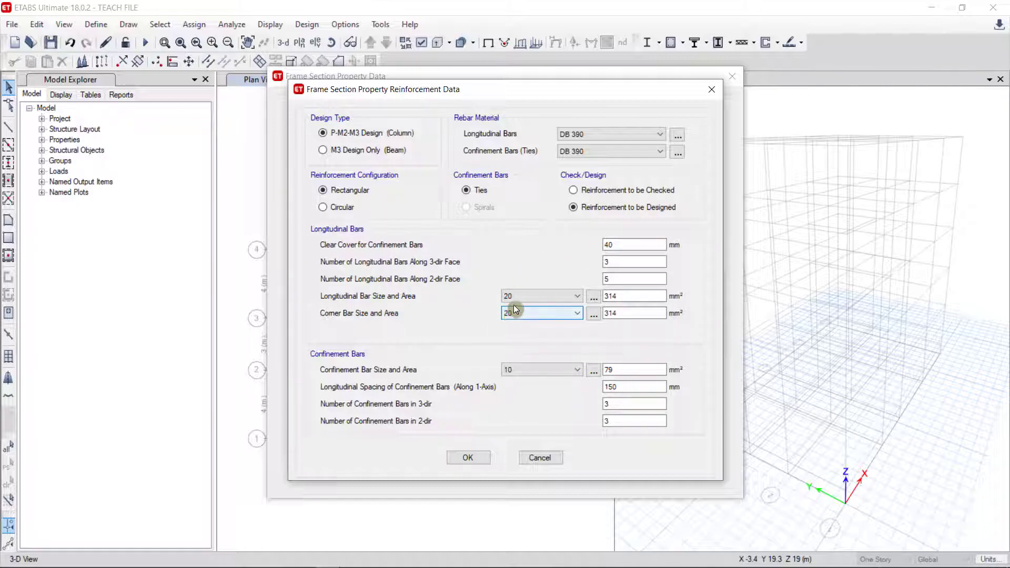
{"action": "left_click", "coordinate": [591, 192]}
{"action": "left_click", "coordinate": [596, 213]}
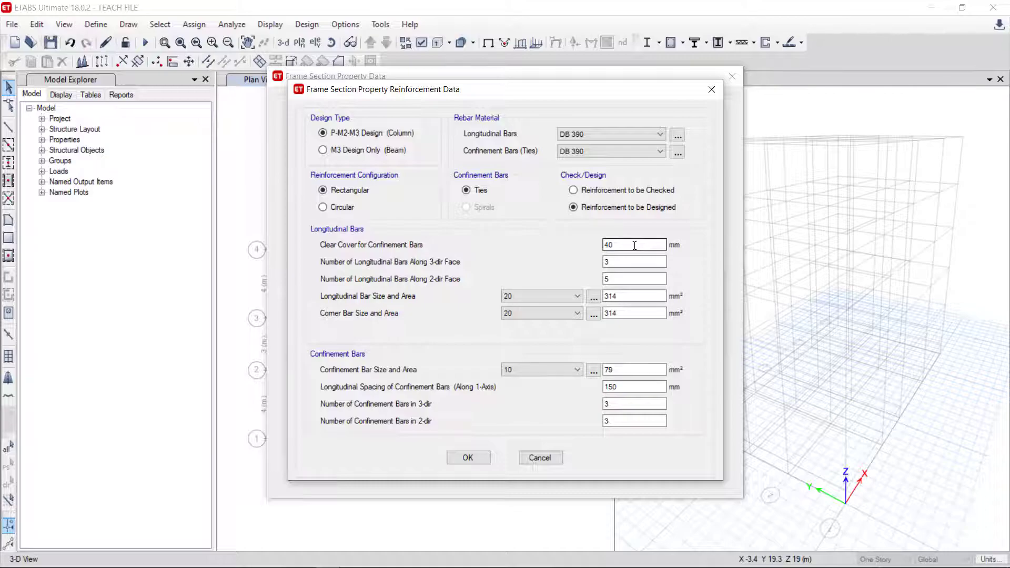
{"action": "left_click", "coordinate": [468, 457]}
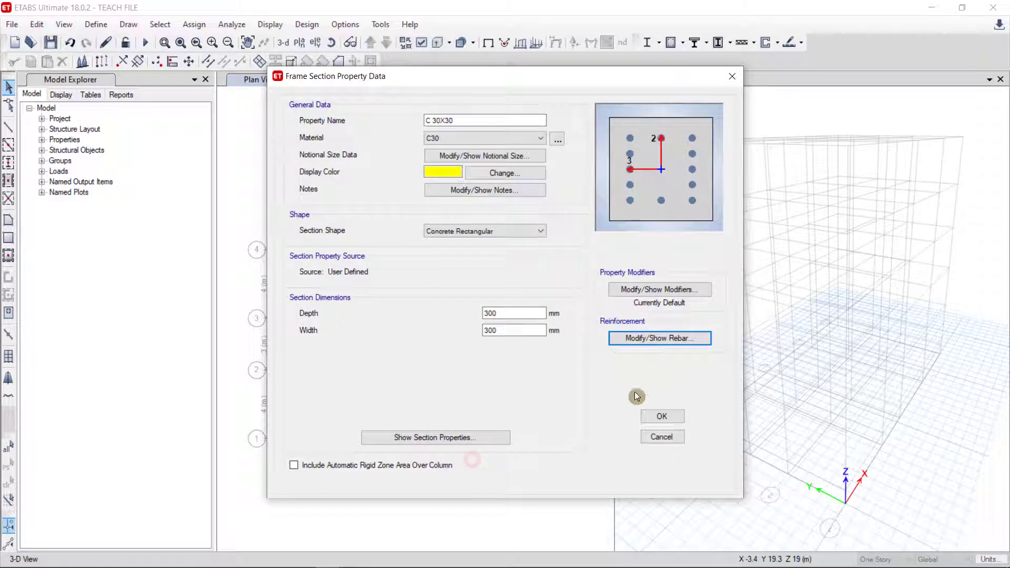
{"action": "left_click", "coordinate": [660, 418]}
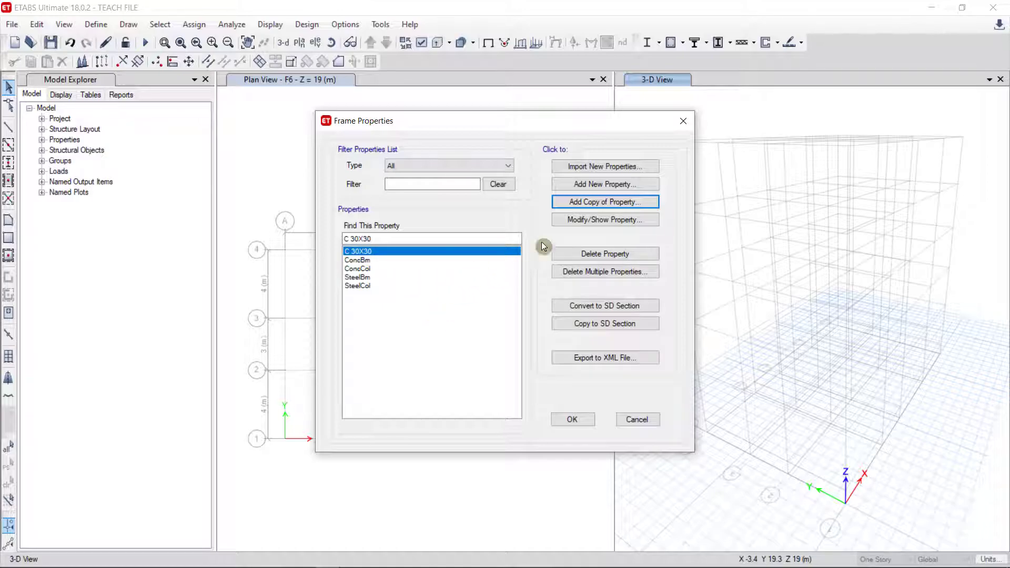
Copy the C 30X30 section as a new section named C30X50 with C30 material
{"action": "left_click", "coordinate": [377, 250]}
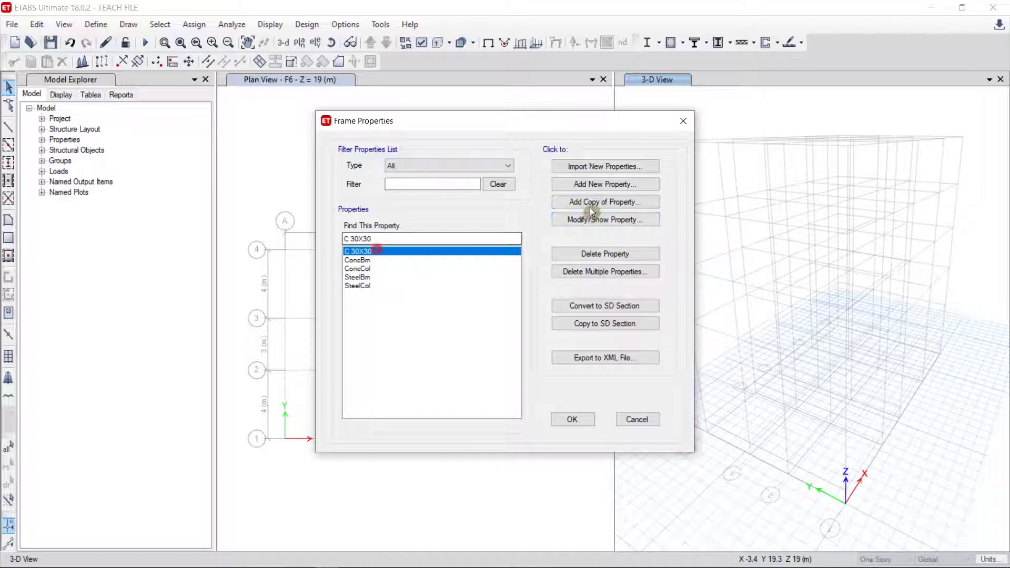
{"action": "left_click", "coordinate": [619, 204]}
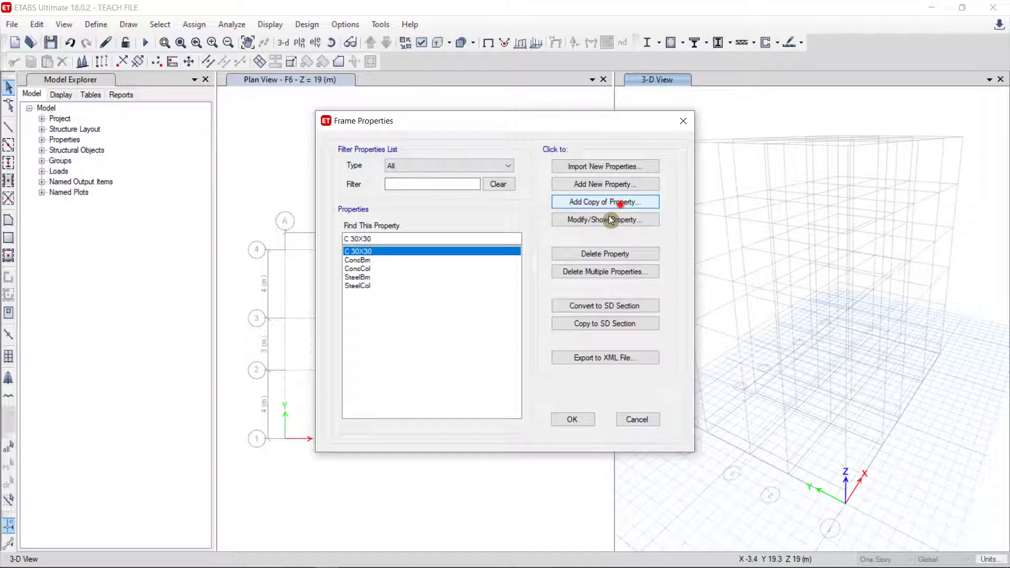
{"action": "type", "text": "C30X50"}
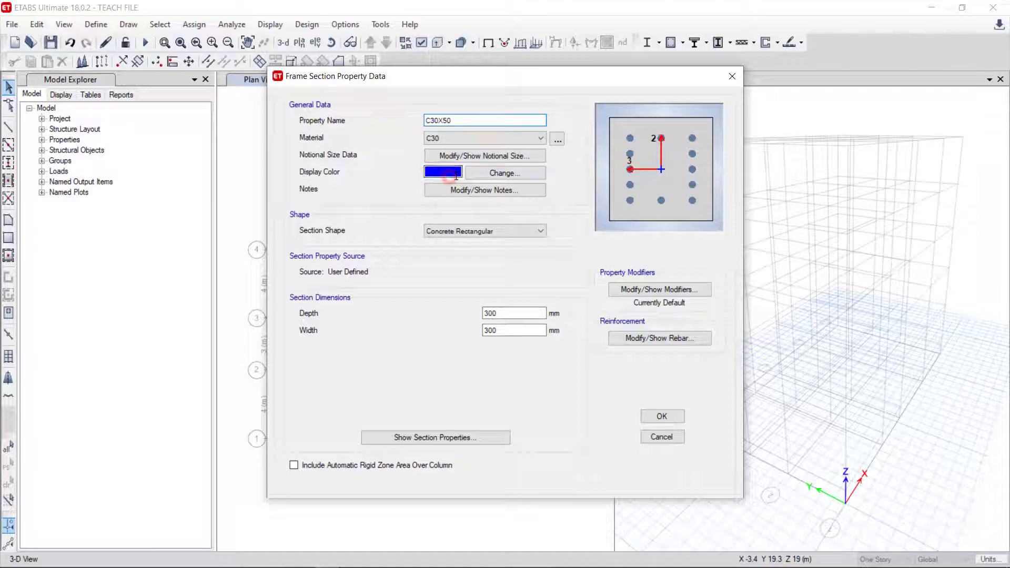
{"action": "left_click", "coordinate": [484, 138]}
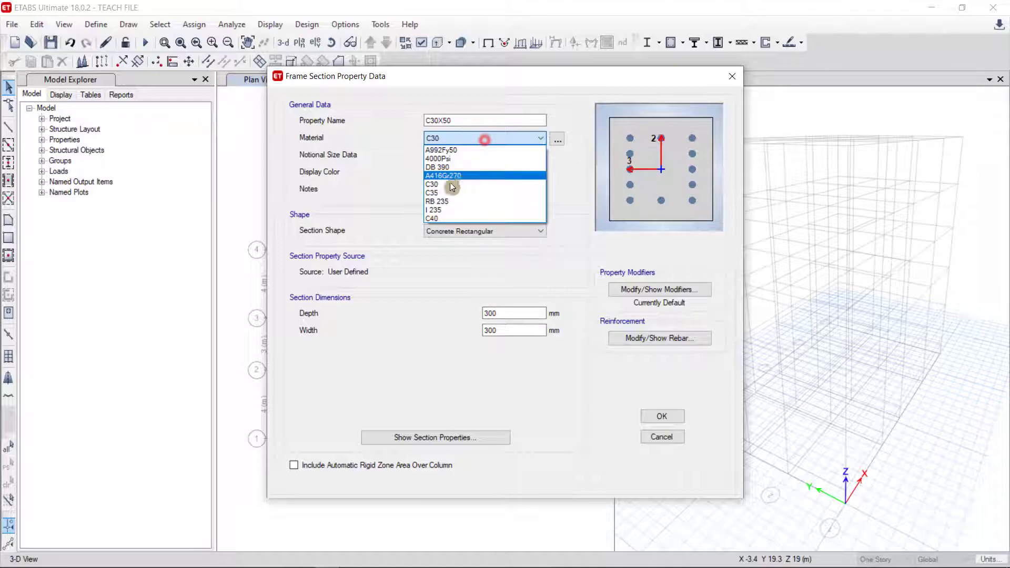
{"action": "left_click", "coordinate": [446, 184]}
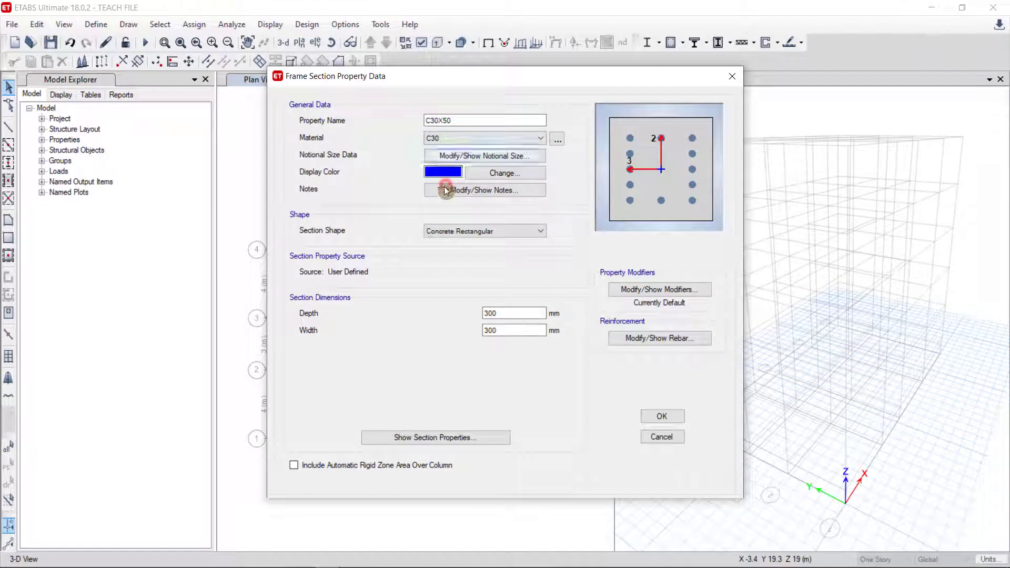
Set the C30X50 section's depth to 500 mm, accept its reinforcement data and save the section
{"action": "double_click", "coordinate": [499, 314]}
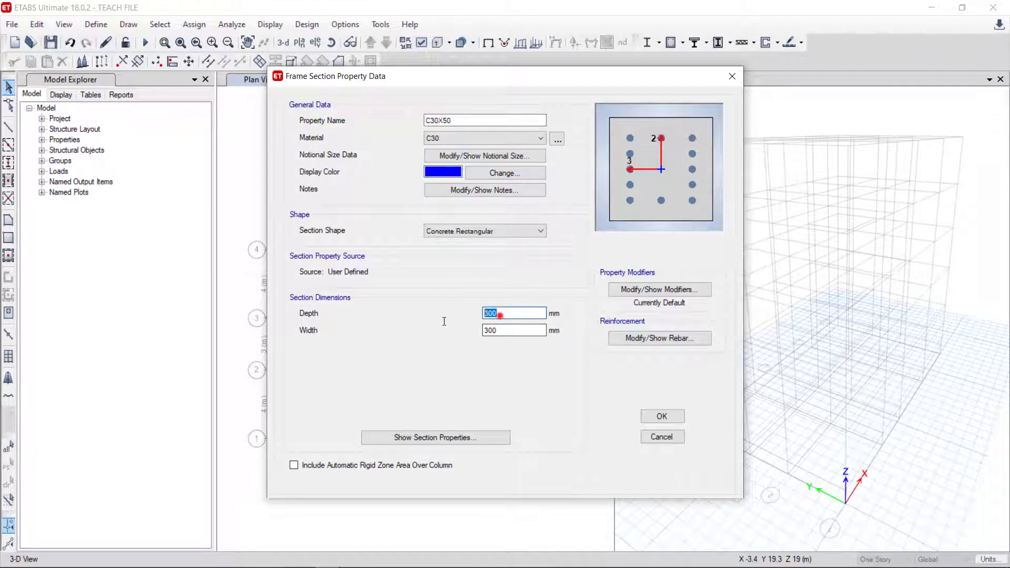
{"action": "double_click", "coordinate": [497, 331]}
{"action": "double_click", "coordinate": [504, 313]}
{"action": "type", "text": "500"}
{"action": "left_click", "coordinate": [641, 341]}
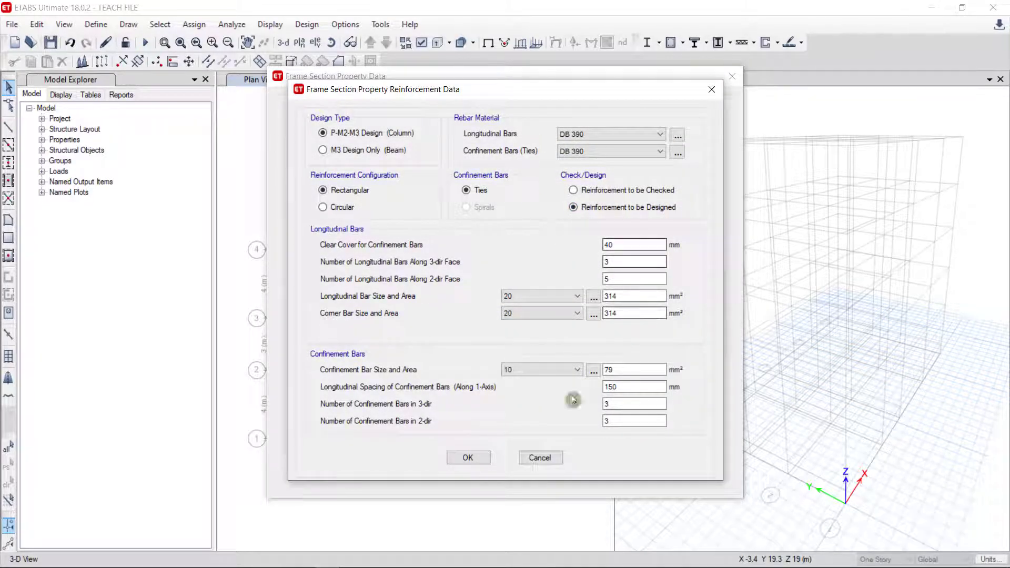
{"action": "left_click", "coordinate": [476, 459]}
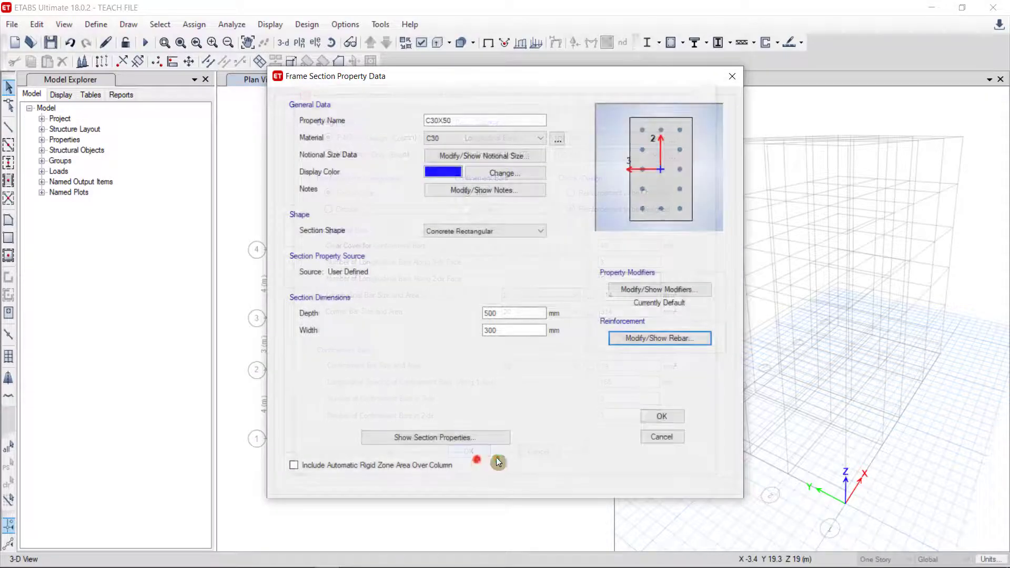
{"action": "left_click", "coordinate": [663, 417]}
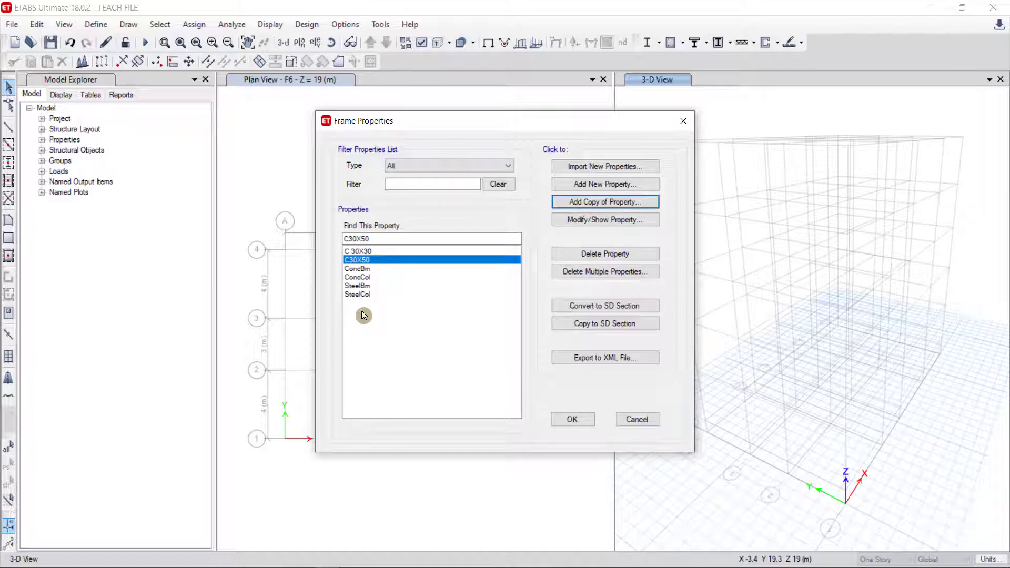
Copy the ConcBm section as a new beam section named B 250X500 with C30 material
{"action": "left_click", "coordinate": [371, 268]}
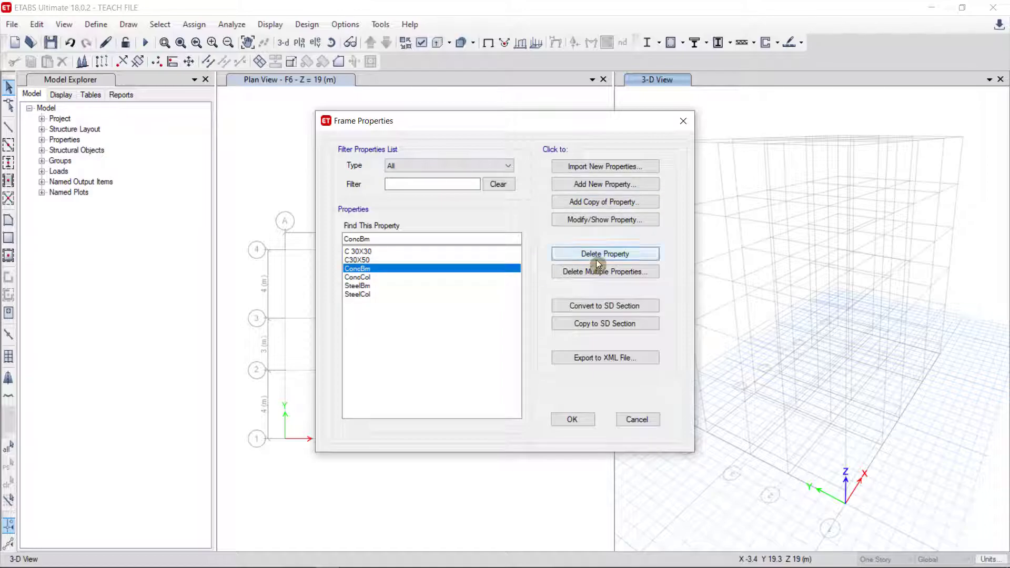
{"action": "left_click", "coordinate": [605, 203]}
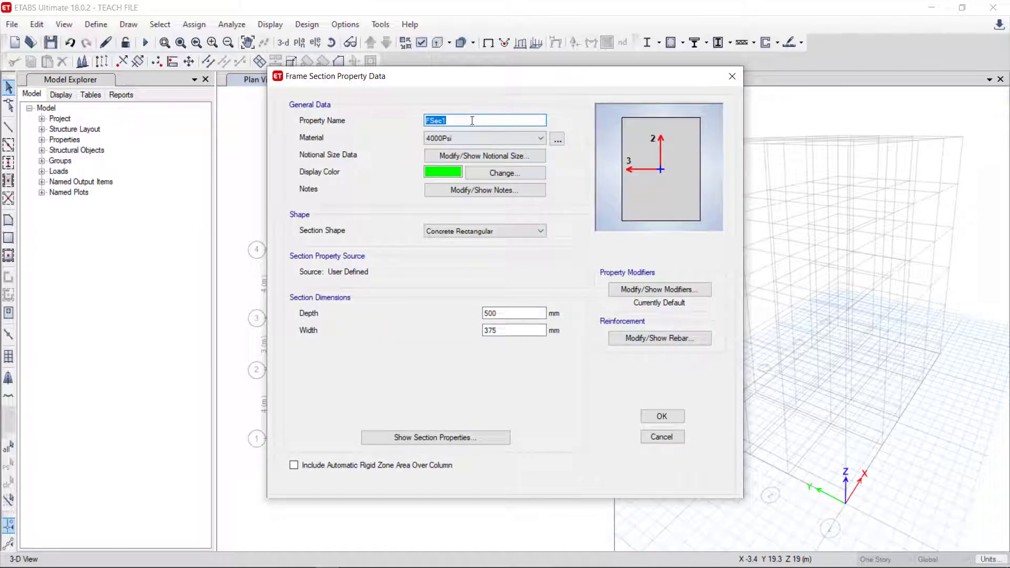
{"action": "type", "text": "B 250X500"}
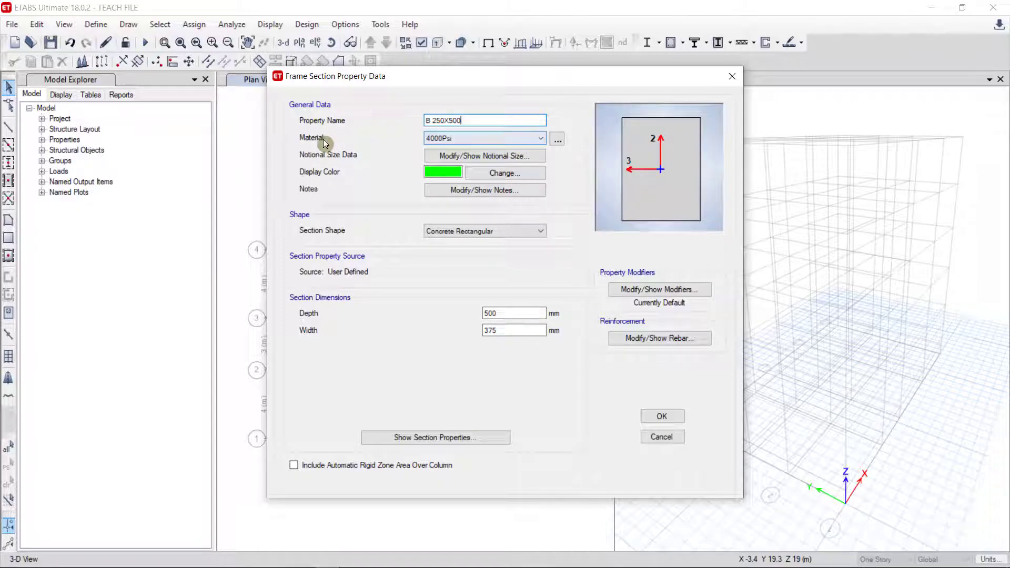
{"action": "left_click", "coordinate": [512, 141]}
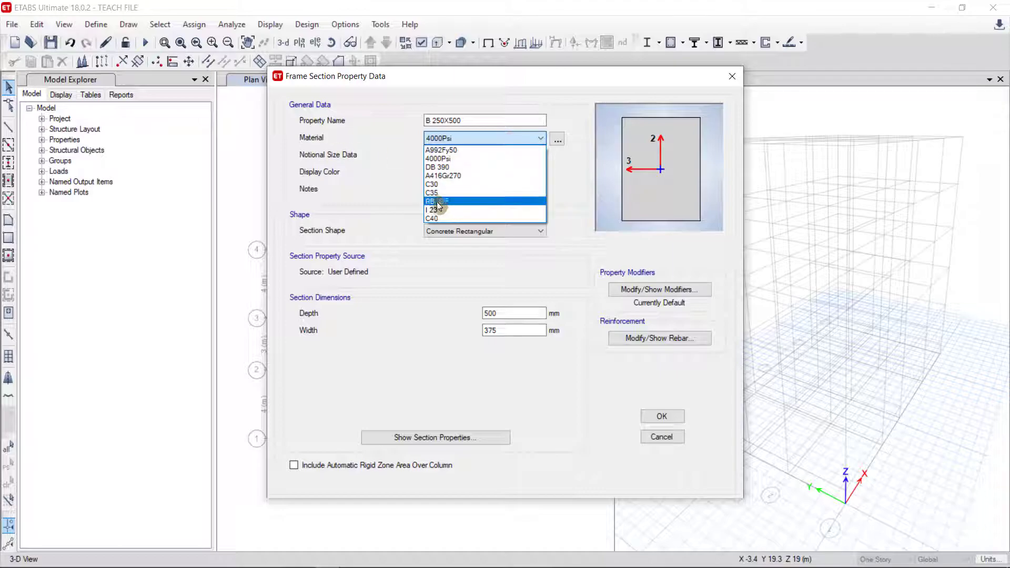
{"action": "left_click", "coordinate": [459, 184]}
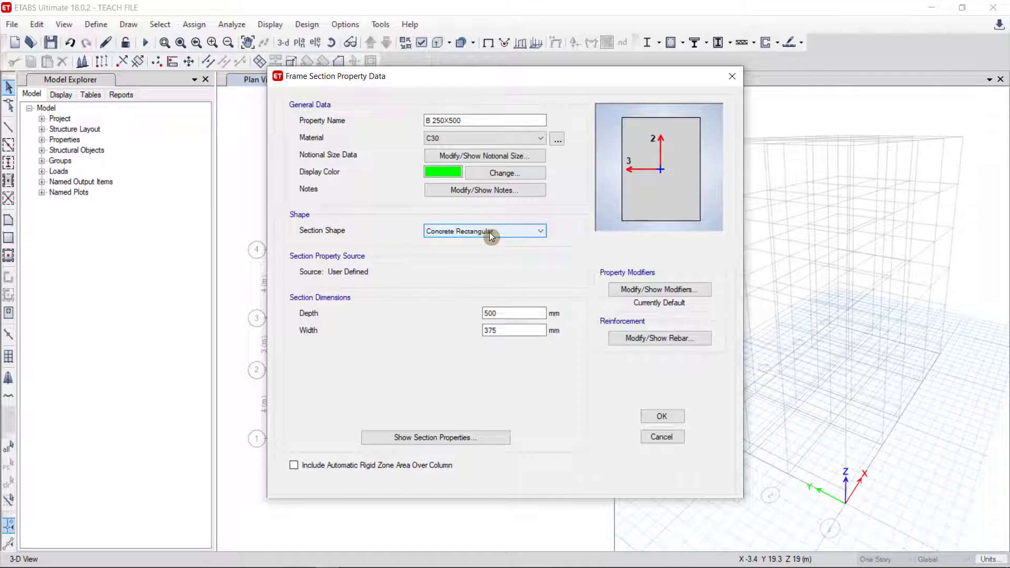
Keep the Concrete Rectangular shape for B 250X500 and set its width to 250 mm
{"action": "left_click", "coordinate": [510, 234]}
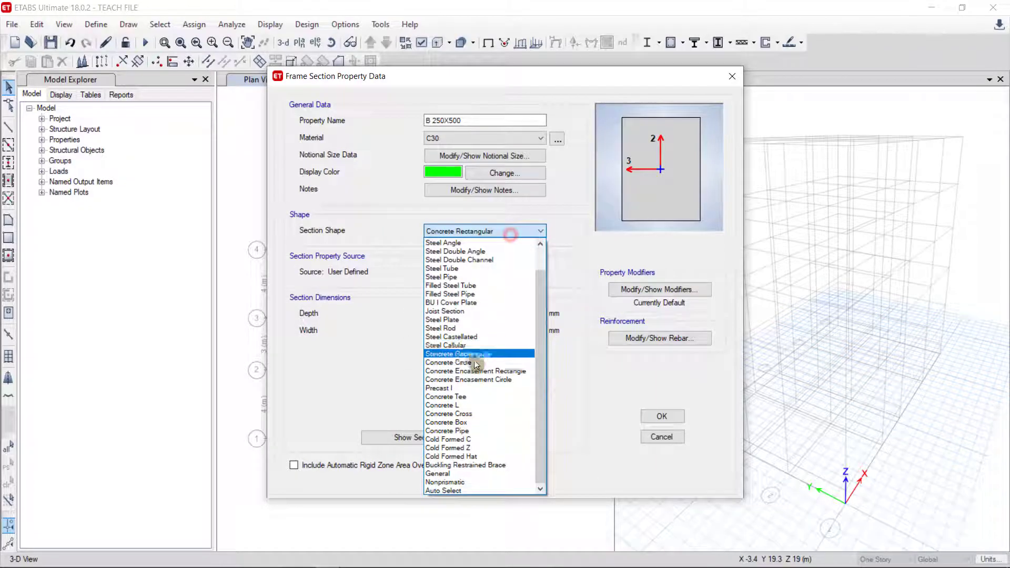
{"action": "left_click", "coordinate": [565, 261]}
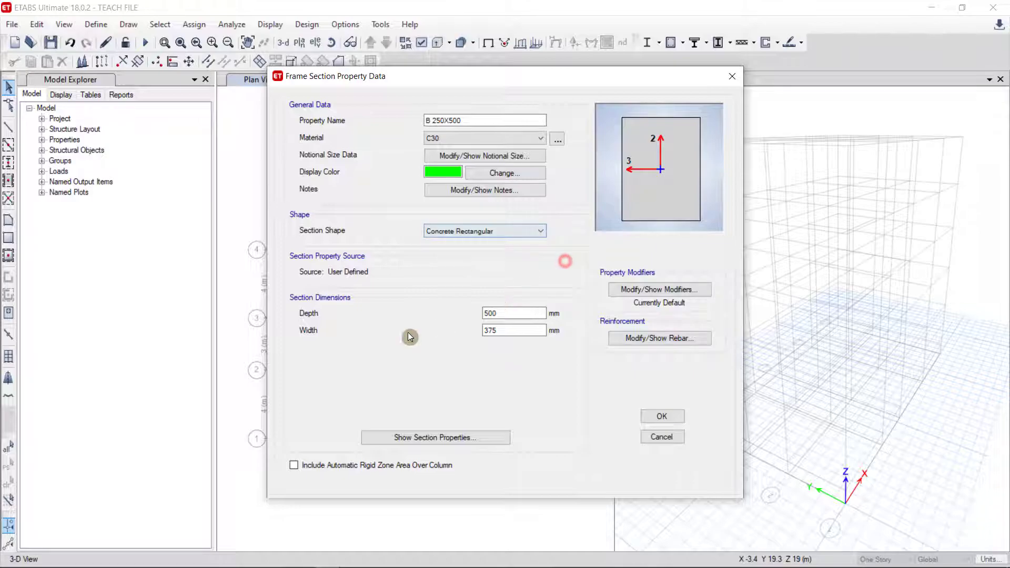
{"action": "left_click", "coordinate": [470, 114]}
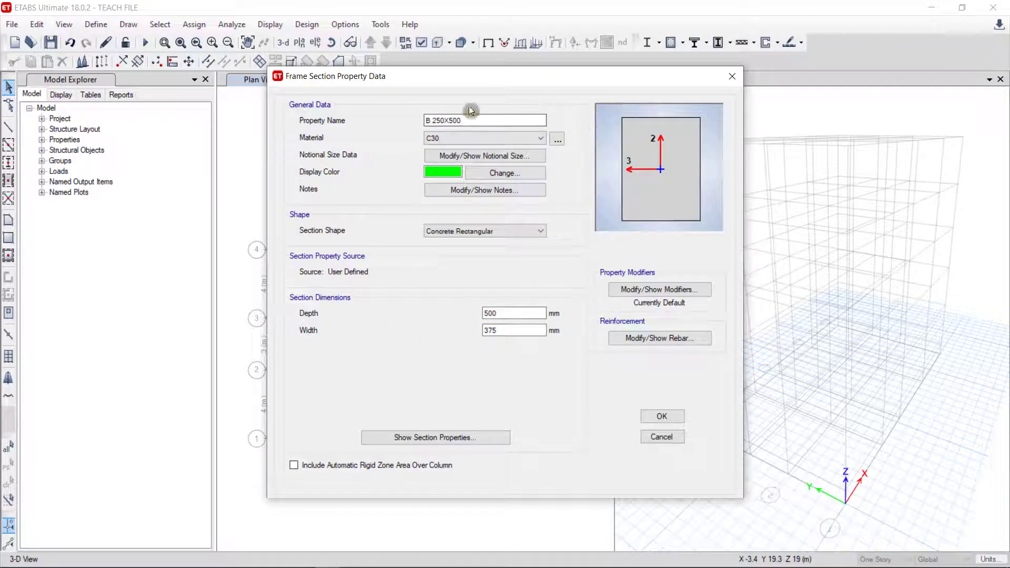
{"action": "double_click", "coordinate": [508, 332]}
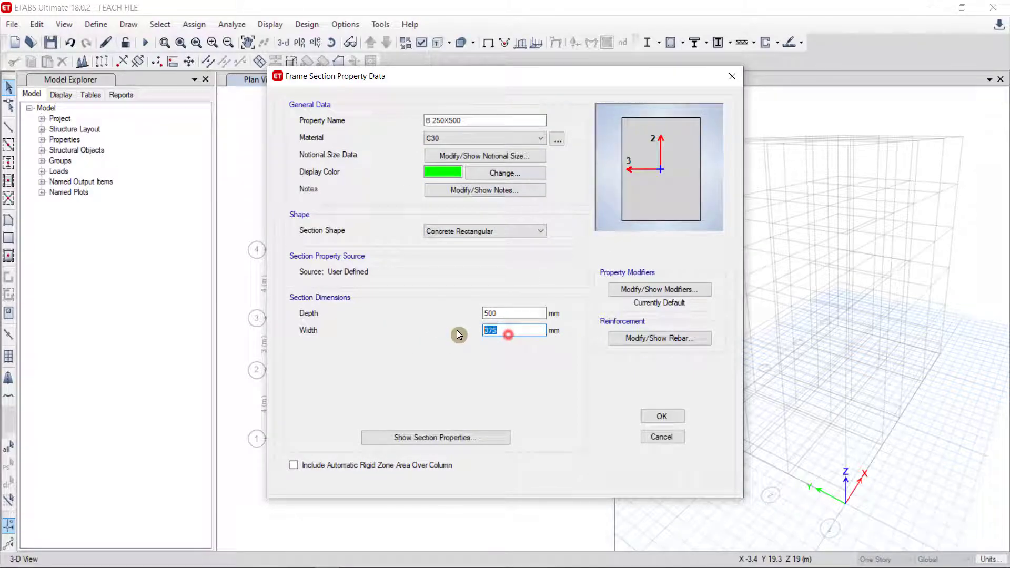
{"action": "type", "text": "250"}
{"action": "double_click", "coordinate": [502, 314]}
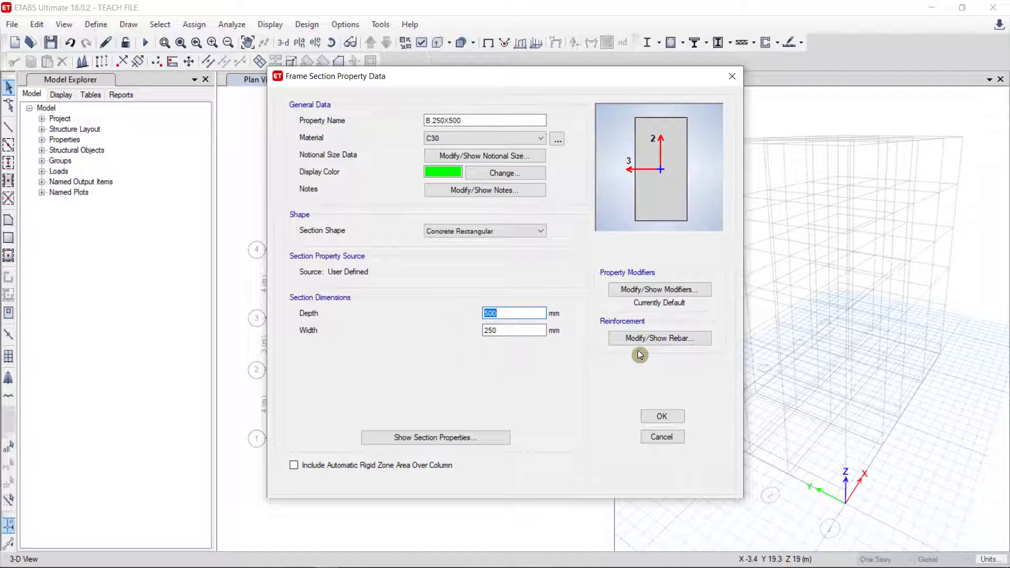
Use DB 390 for the beam's longitudinal bars and RB 235 for its confinement ties, and save the B 250X500 section
{"action": "left_click", "coordinate": [662, 342]}
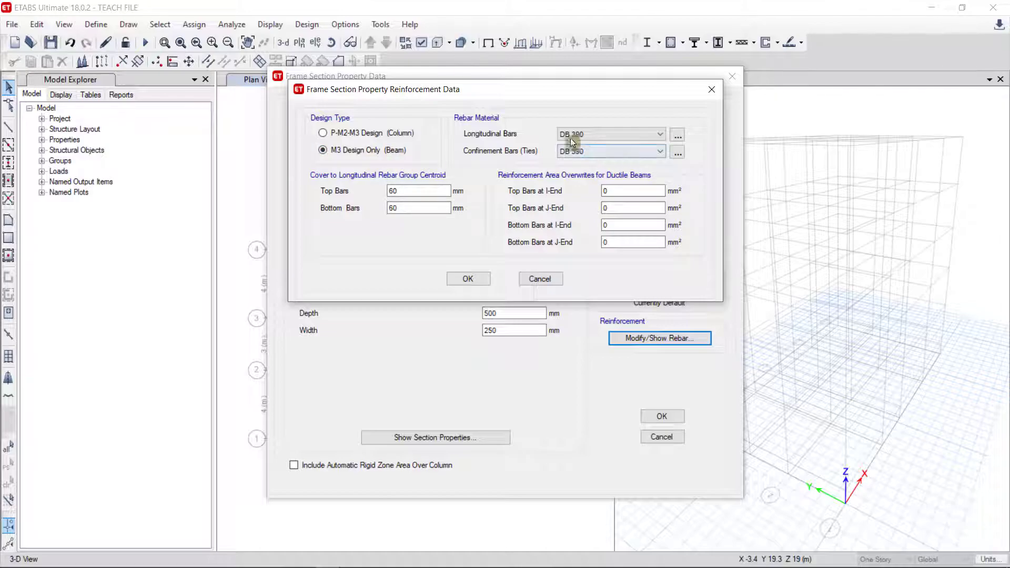
{"action": "left_click", "coordinate": [605, 134]}
{"action": "left_click", "coordinate": [604, 135]}
{"action": "left_click", "coordinate": [594, 151]}
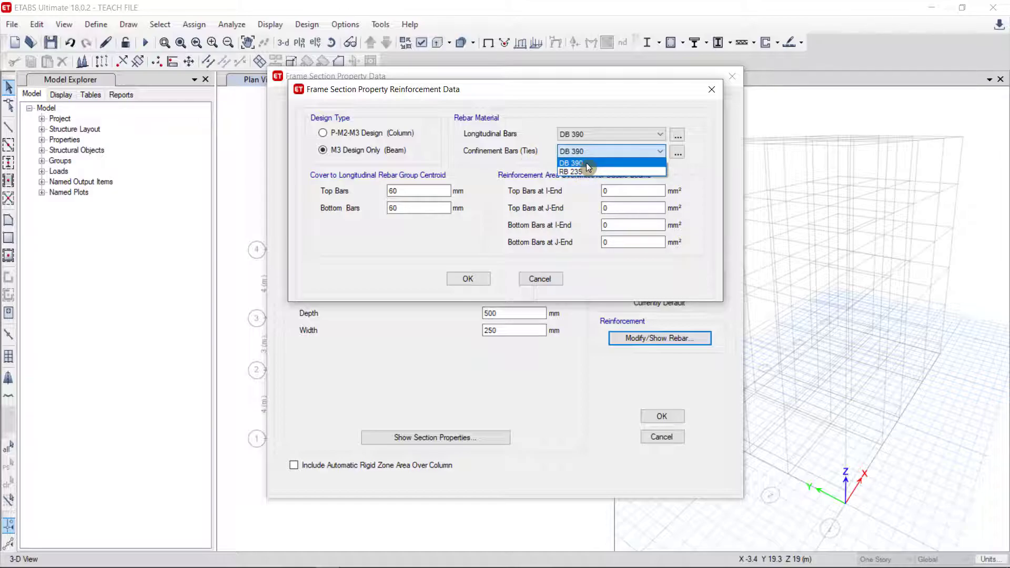
{"action": "left_click", "coordinate": [517, 162]}
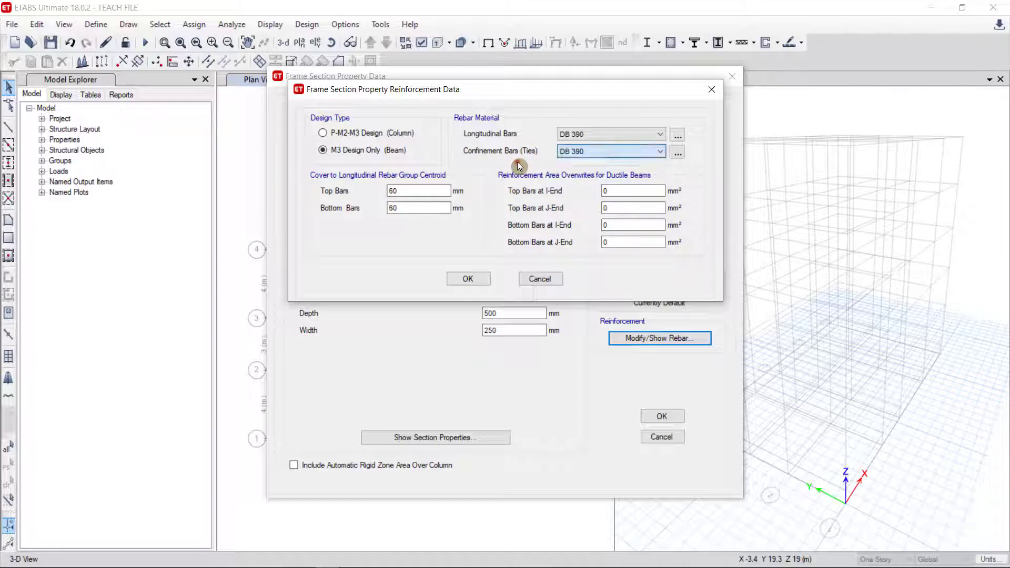
{"action": "left_click", "coordinate": [585, 153]}
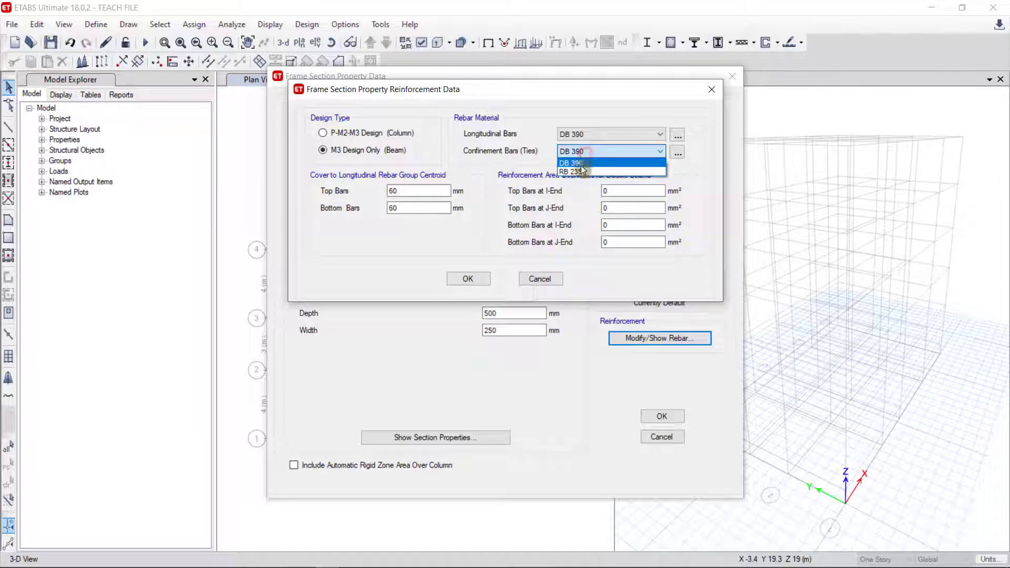
{"action": "left_click", "coordinate": [576, 171]}
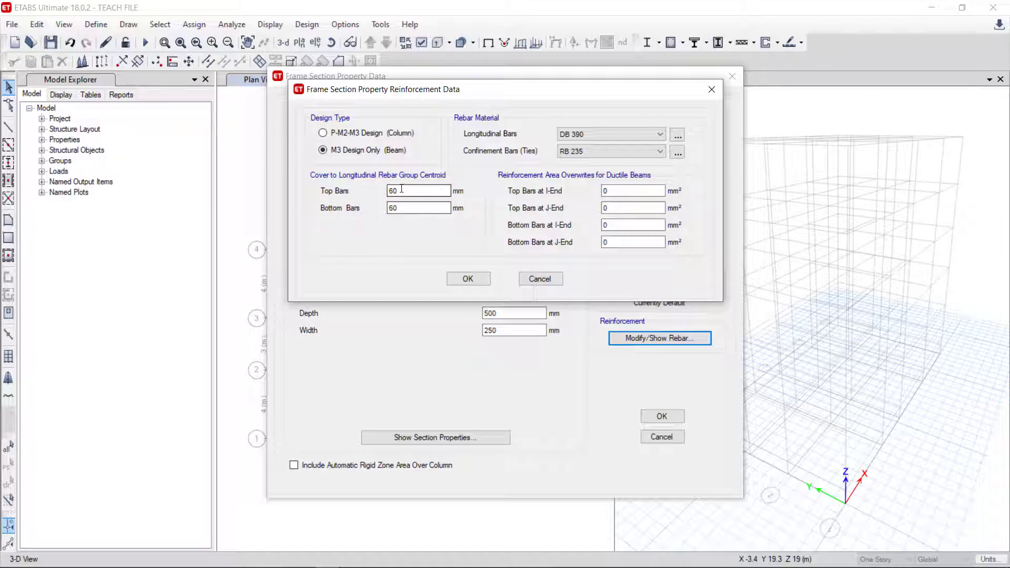
{"action": "left_click", "coordinate": [406, 205]}
{"action": "left_click", "coordinate": [467, 284]}
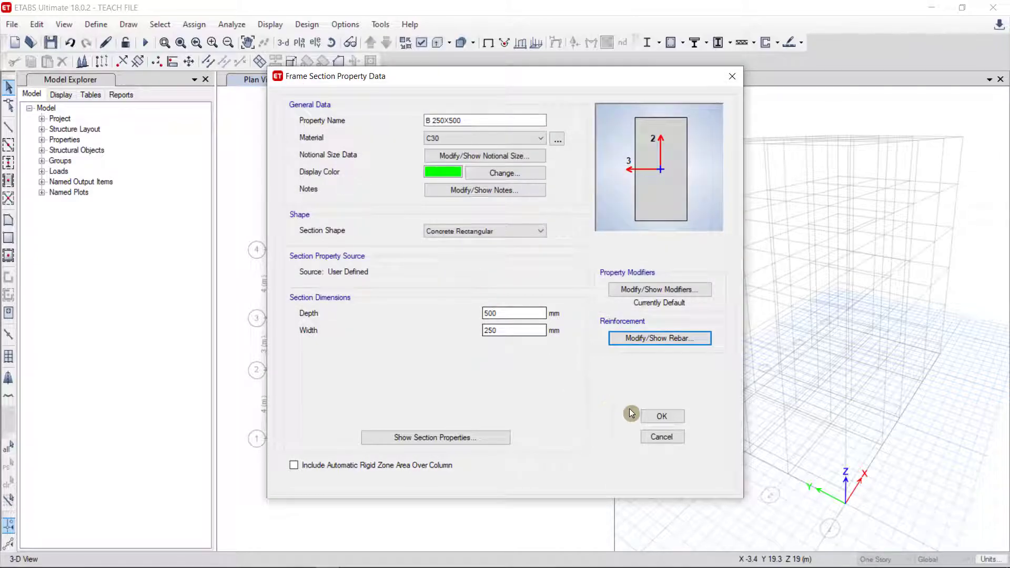
{"action": "left_click", "coordinate": [658, 416]}
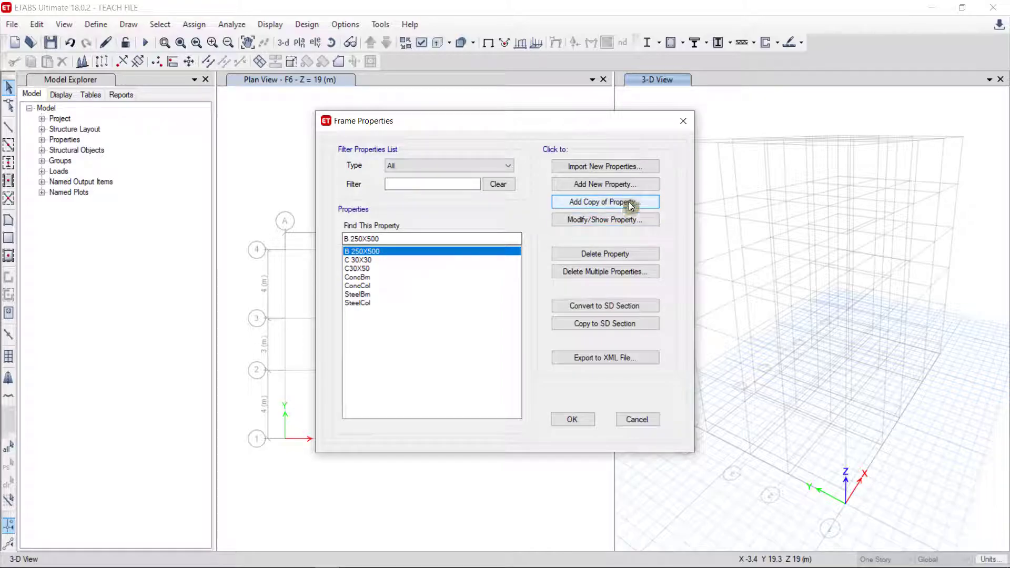
Copy the B 250X500 section as a new beam section named B 200X400
{"action": "left_click", "coordinate": [590, 206]}
{"action": "left_click", "coordinate": [588, 204]}
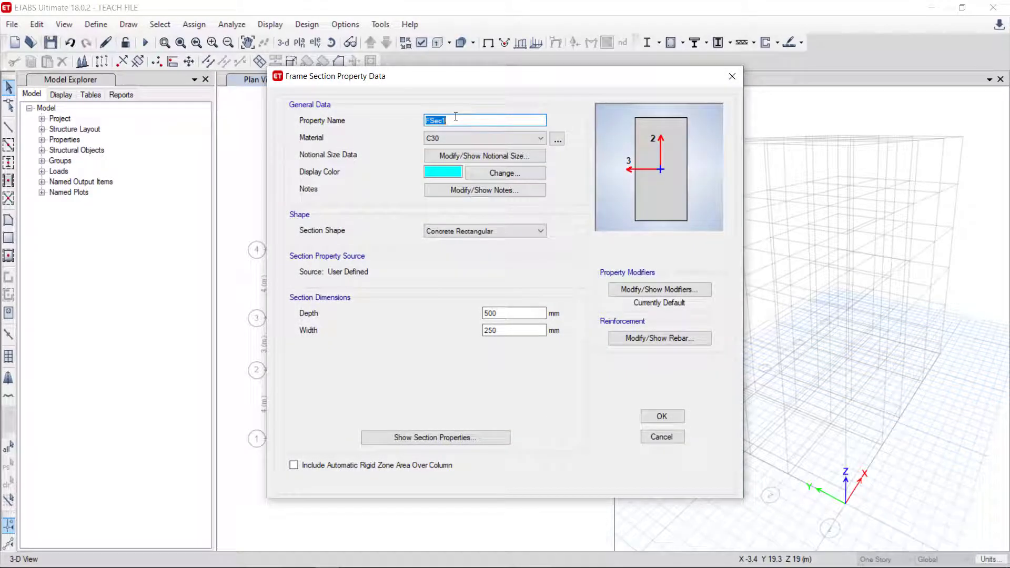
{"action": "type", "text": "B 200X400"}
Set the B 200X400 section's width to 200 mm and depth to 400 mm, and accept its reinforcement data
{"action": "left_click_drag", "start_coordinate": [503, 330], "coordinate": [457, 332]}
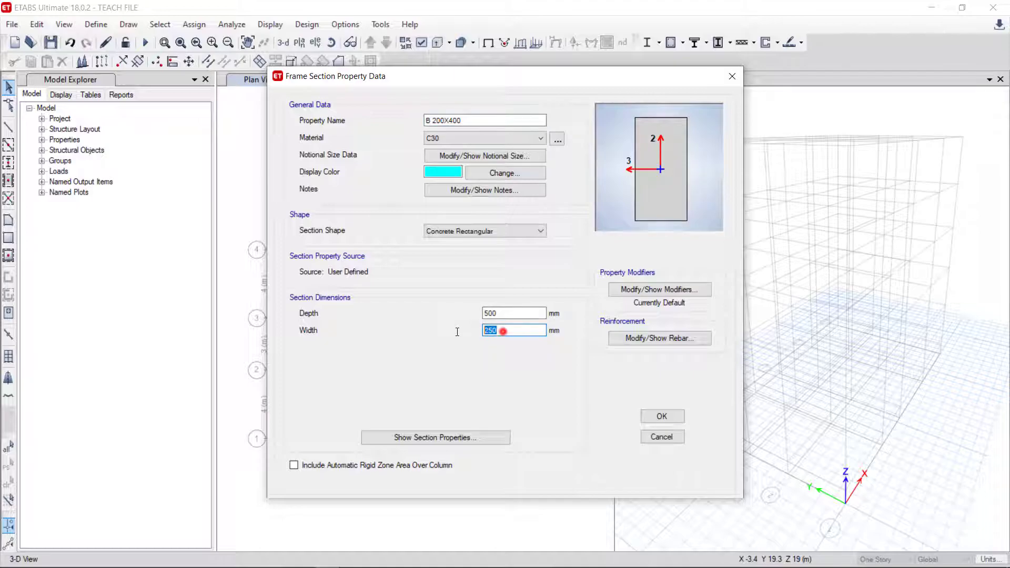
{"action": "type", "text": "200"}
{"action": "left_click_drag", "start_coordinate": [526, 313], "coordinate": [462, 314]}
{"action": "type", "text": "400"}
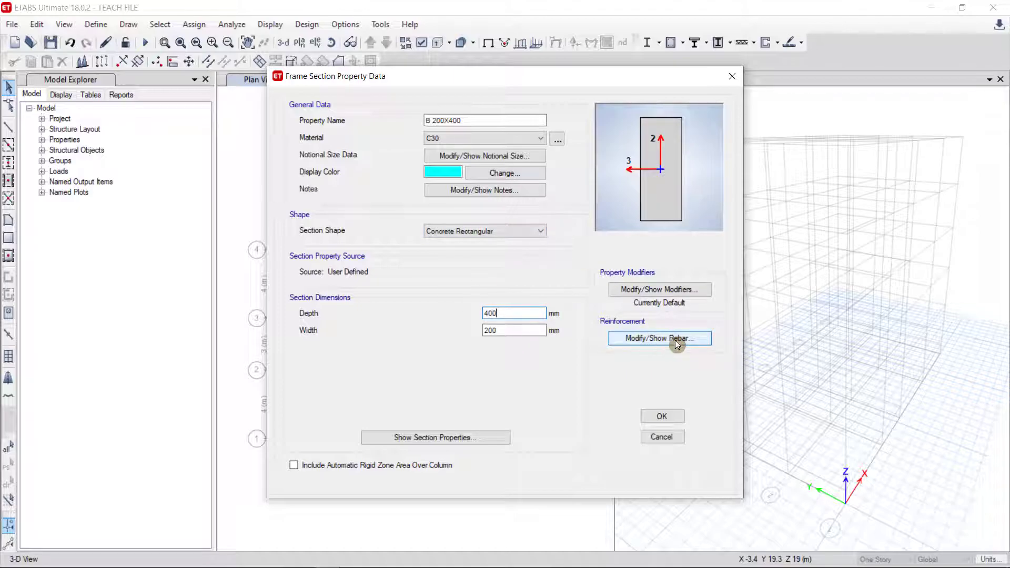
{"action": "left_click", "coordinate": [648, 338]}
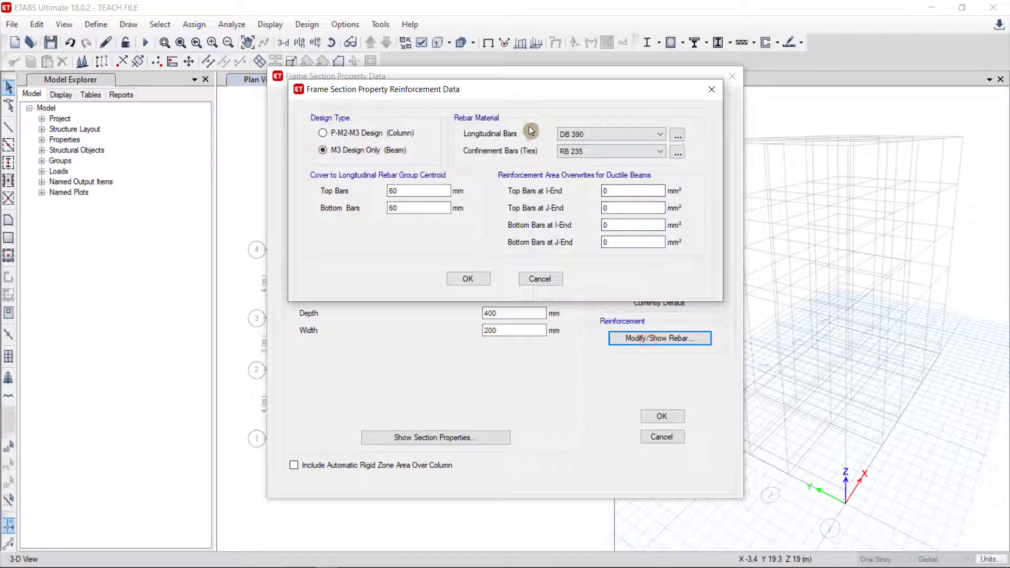
{"action": "left_click", "coordinate": [470, 284]}
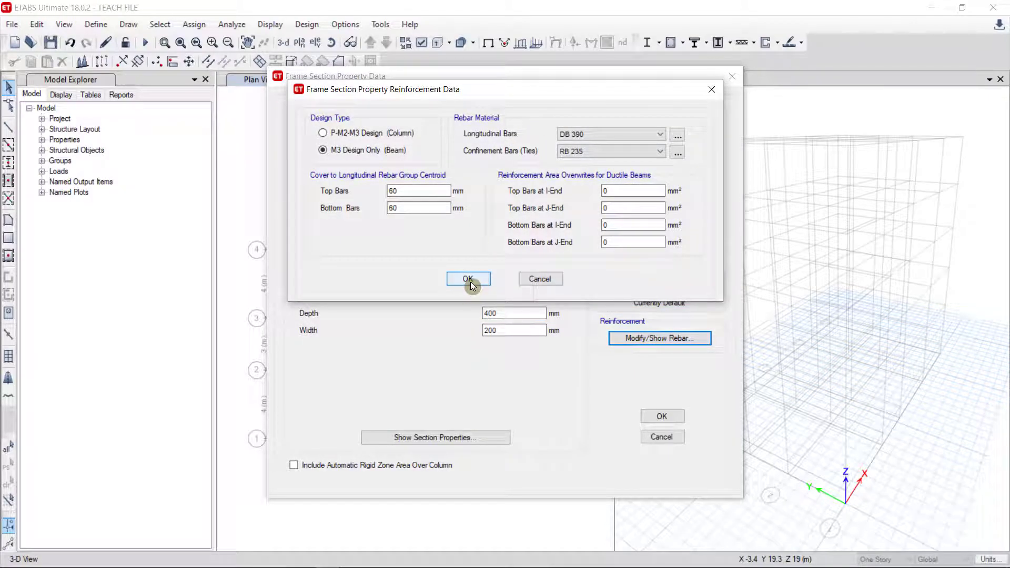
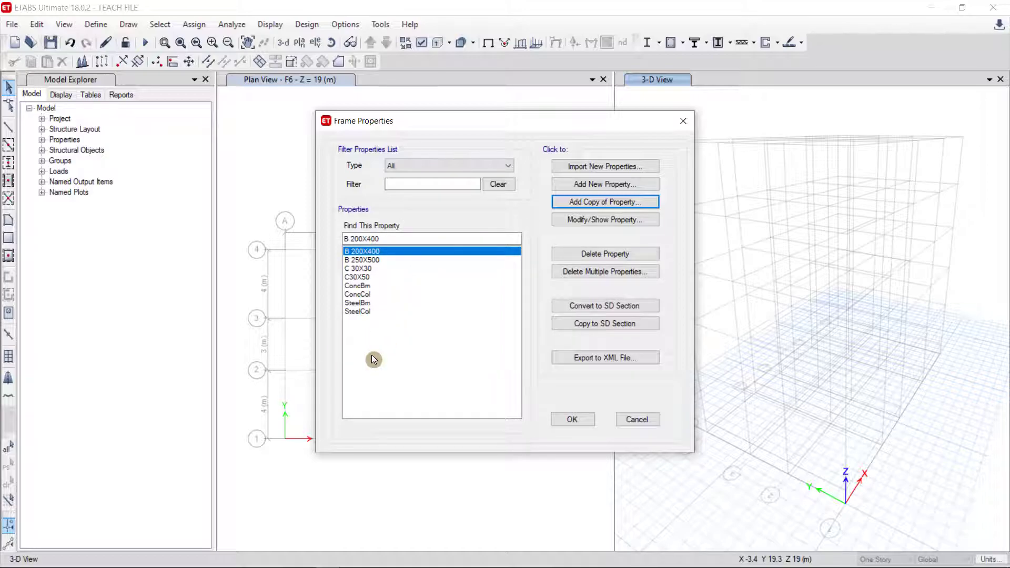
Copy the SteelBm section as a new section named TUBE 40X80X1.5 with I 235 material
{"action": "left_click", "coordinate": [364, 304]}
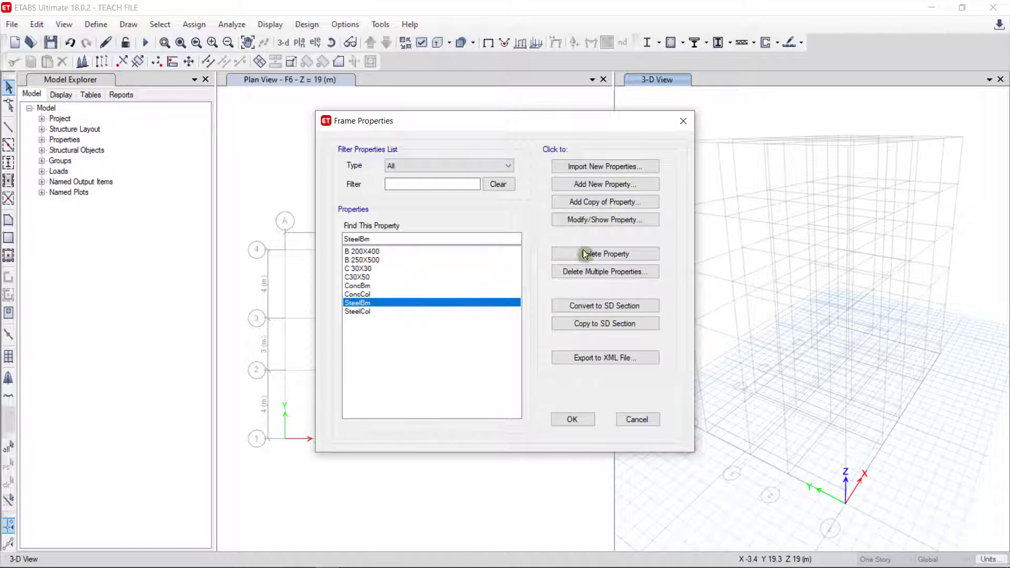
{"action": "left_click", "coordinate": [605, 206]}
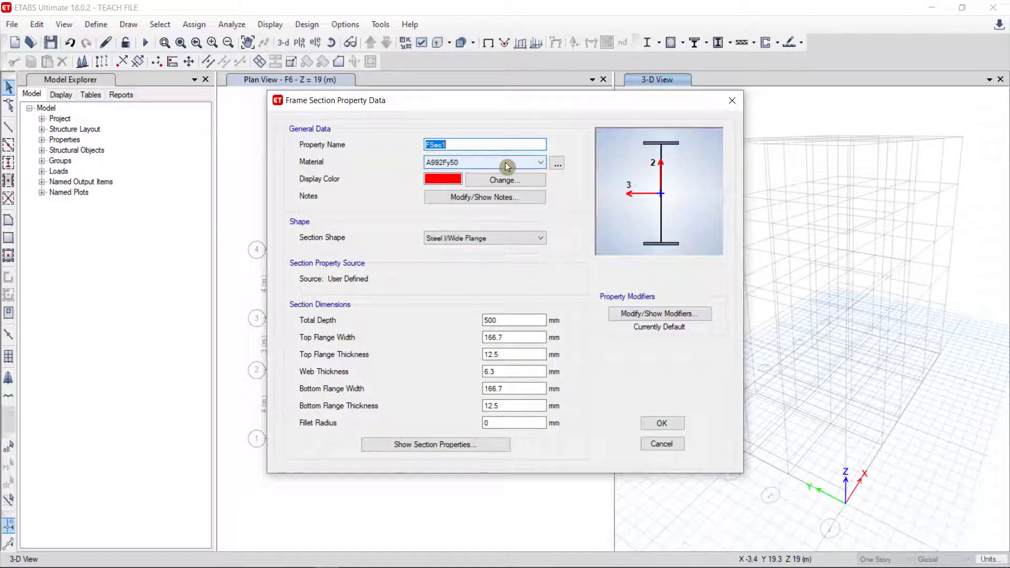
{"action": "left_click", "coordinate": [479, 165]}
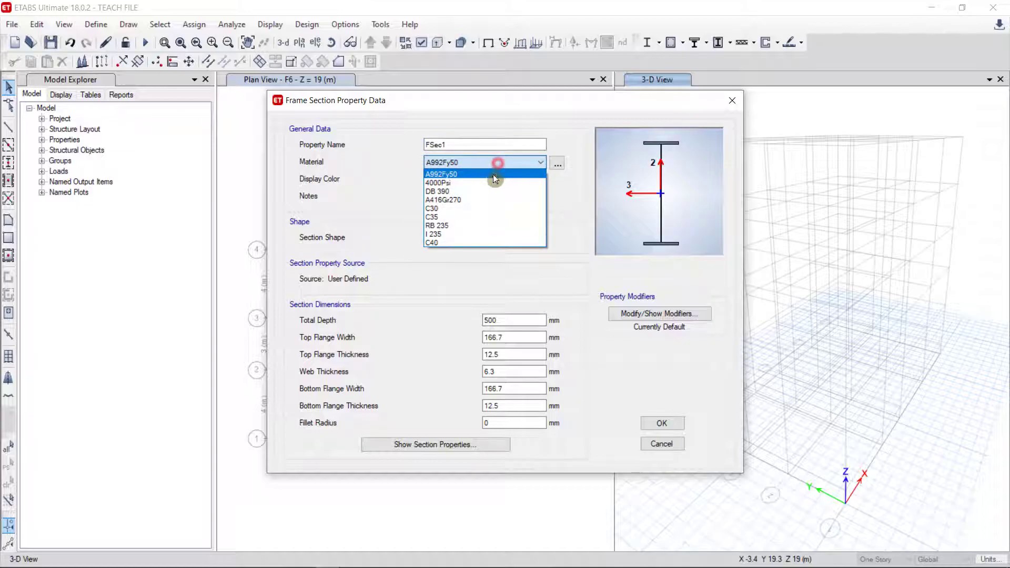
{"action": "left_click", "coordinate": [446, 234]}
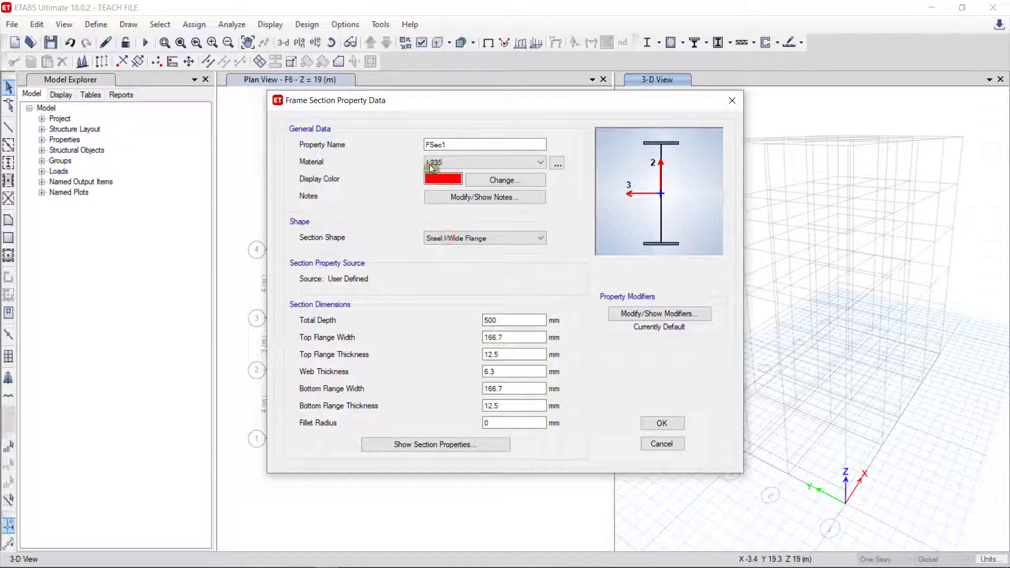
{"action": "double_click", "coordinate": [451, 147]}
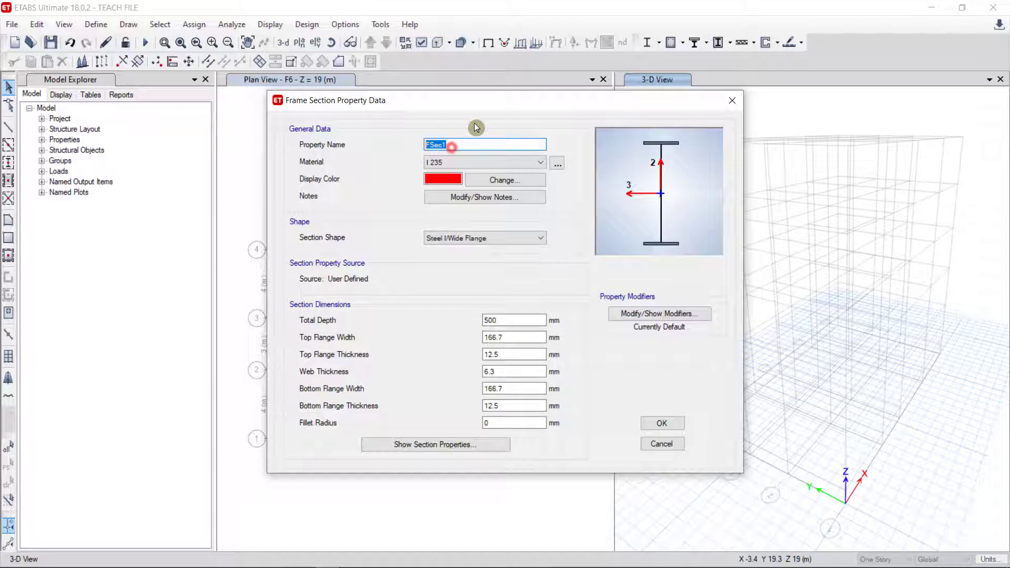
{"action": "type", "text": "TUBE 40X80X1.5"}
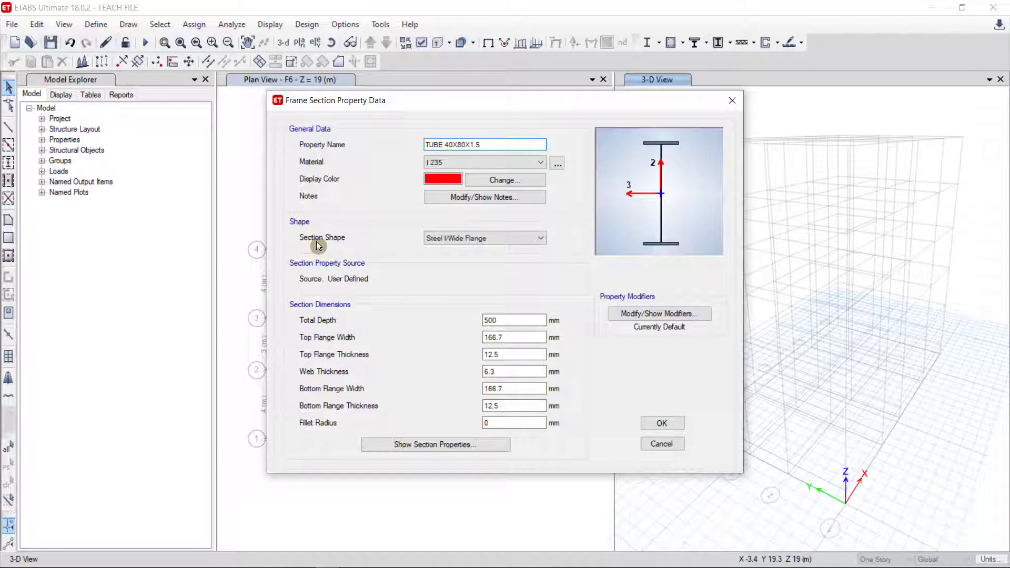
Change the TUBE 40X80X1.5 section's shape to Steel Tube and its display color to blue
{"action": "left_click", "coordinate": [479, 235]}
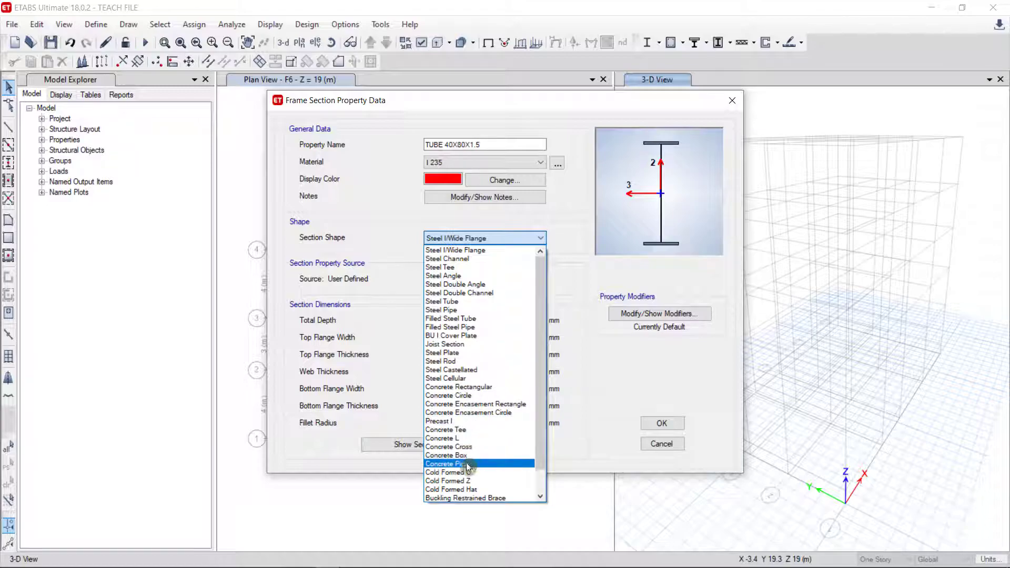
{"action": "scroll", "coordinate": [484, 430], "scroll_direction": "down", "scroll_amount": 1}
{"action": "scroll", "coordinate": [478, 400], "scroll_direction": "up", "scroll_amount": 1}
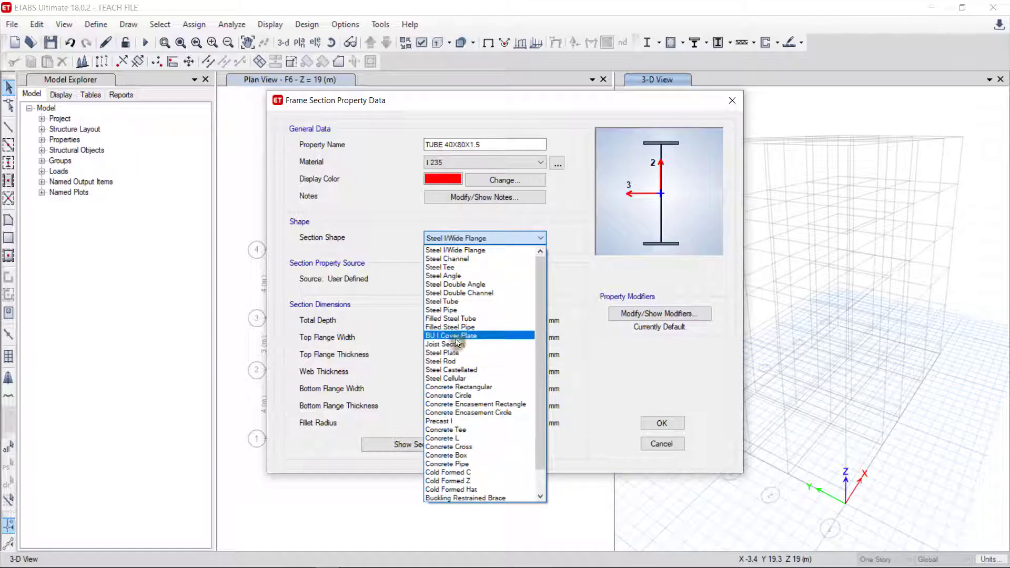
{"action": "left_click", "coordinate": [472, 301]}
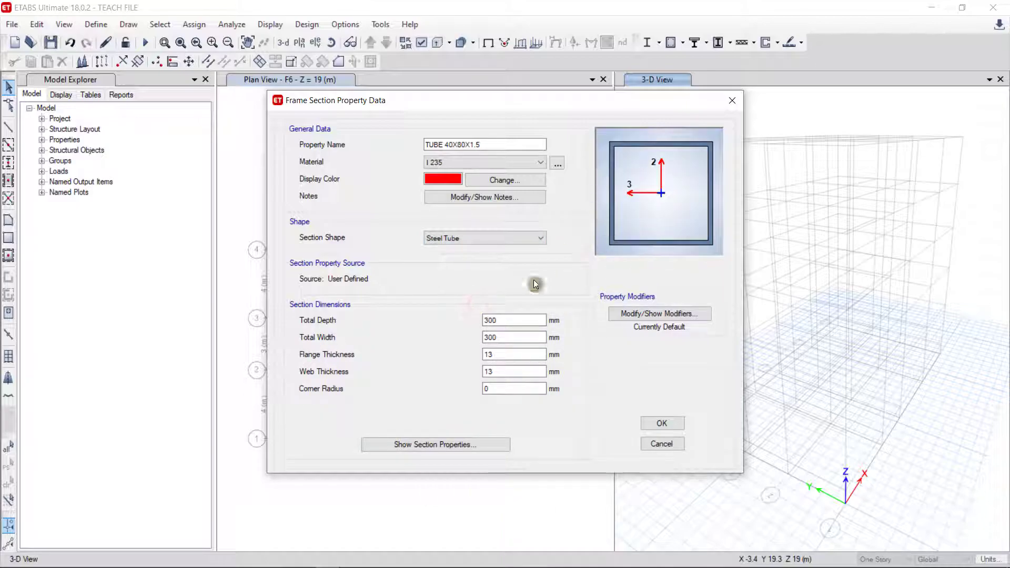
{"action": "left_click", "coordinate": [453, 180]}
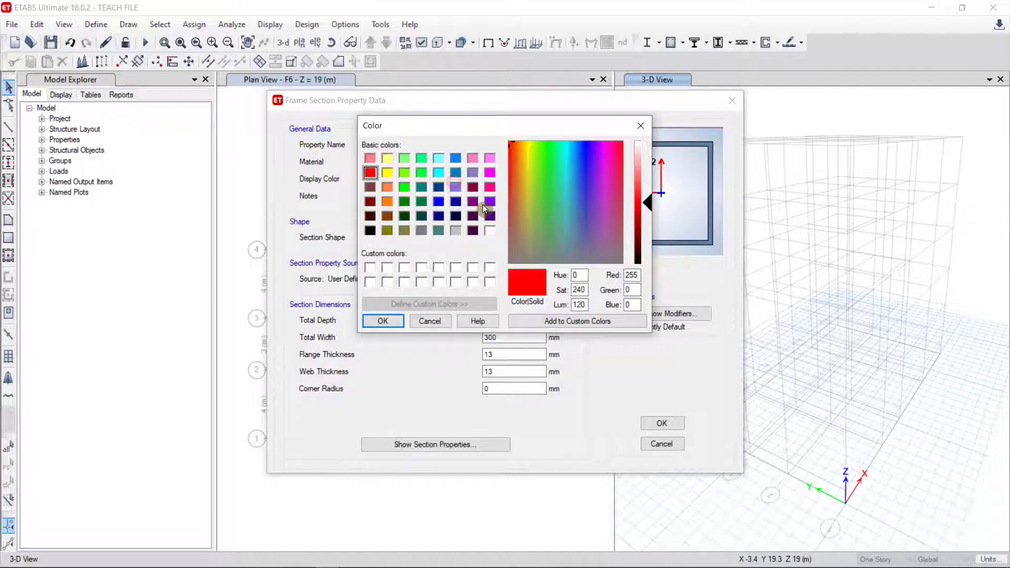
{"action": "left_click", "coordinate": [439, 203]}
{"action": "left_click", "coordinate": [382, 321]}
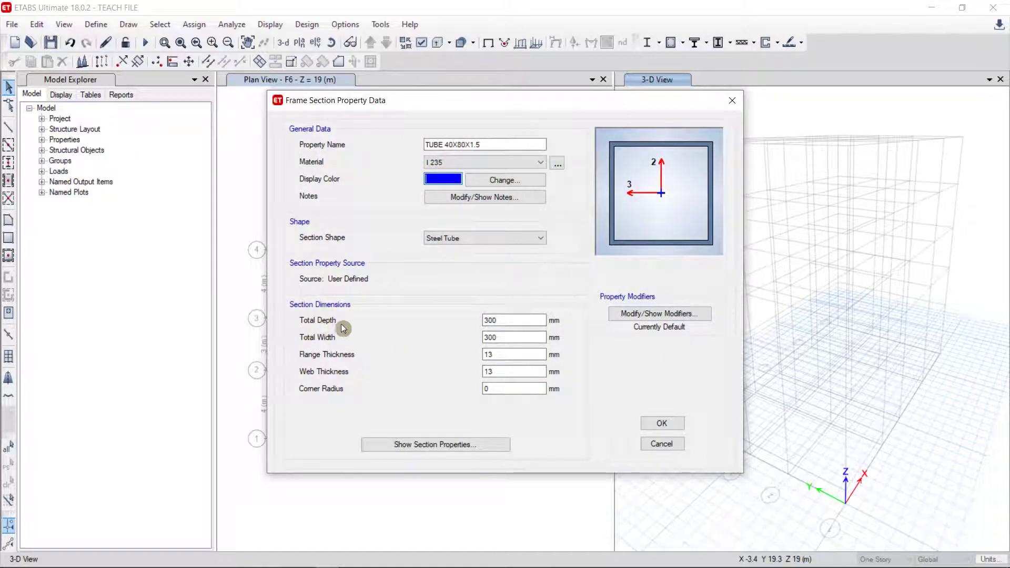
Set the TUBE 40X80X1.5 section's total depth to 80 mm and total width to 40 mm
{"action": "double_click", "coordinate": [497, 320]}
{"action": "type", "text": "80"}
{"action": "left_click", "coordinate": [500, 338]}
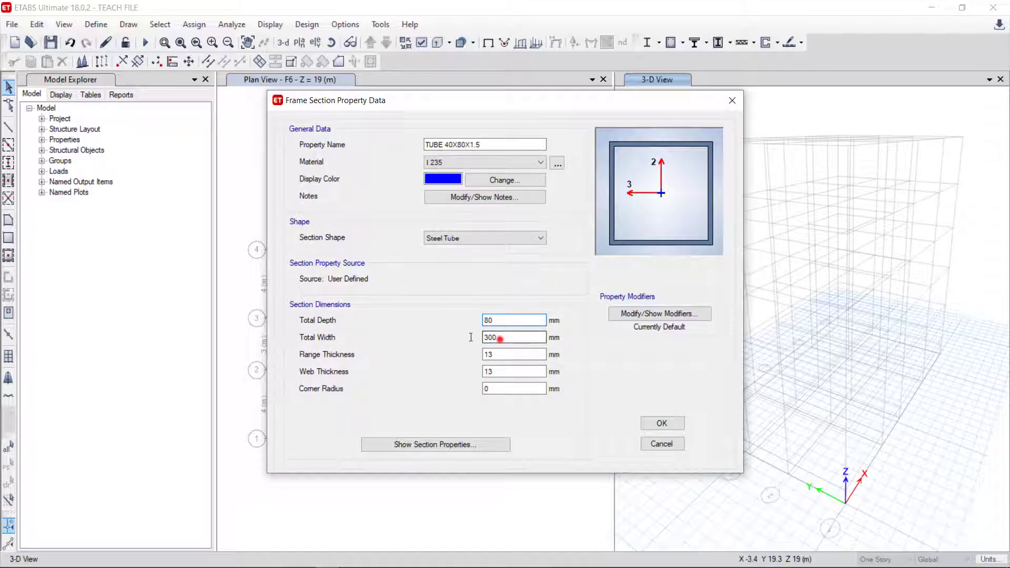
{"action": "double_click", "coordinate": [498, 338]}
{"action": "type", "text": "40"}
Set both the flange thickness and the web thickness of the TUBE 40X80X1.5 section to 1.5 mm
{"action": "left_click", "coordinate": [504, 354]}
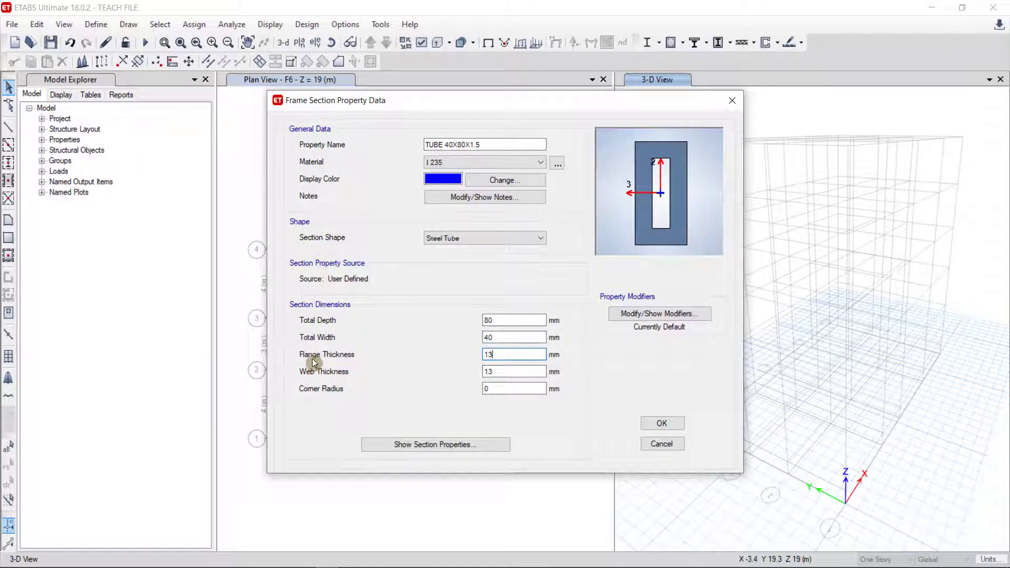
{"action": "double_click", "coordinate": [489, 355]}
{"action": "type", "text": "1.5"}
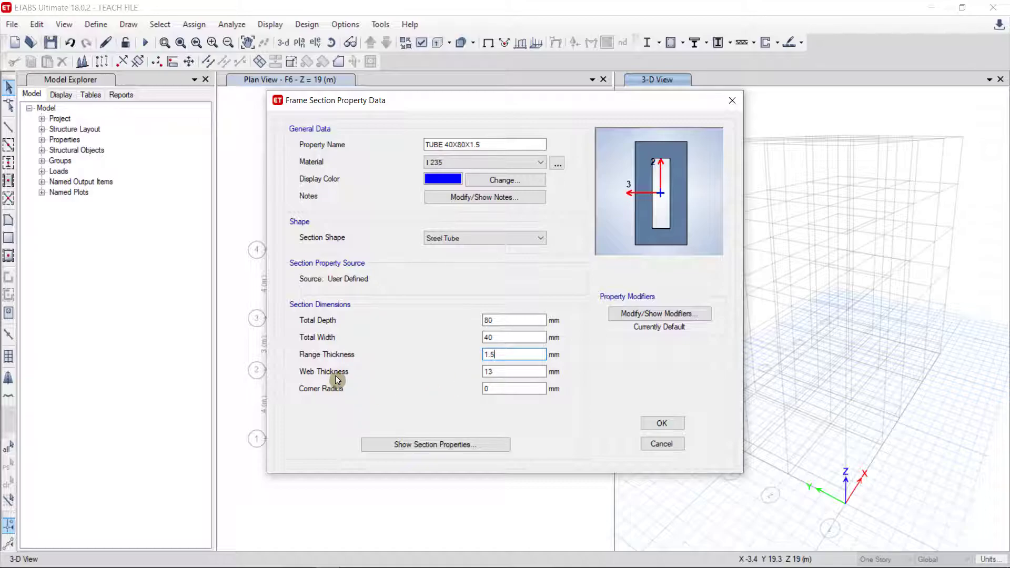
{"action": "left_click", "coordinate": [508, 373]}
{"action": "left_click_drag", "start_coordinate": [488, 373], "coordinate": [456, 372]}
{"action": "type", "text": "1.5"}
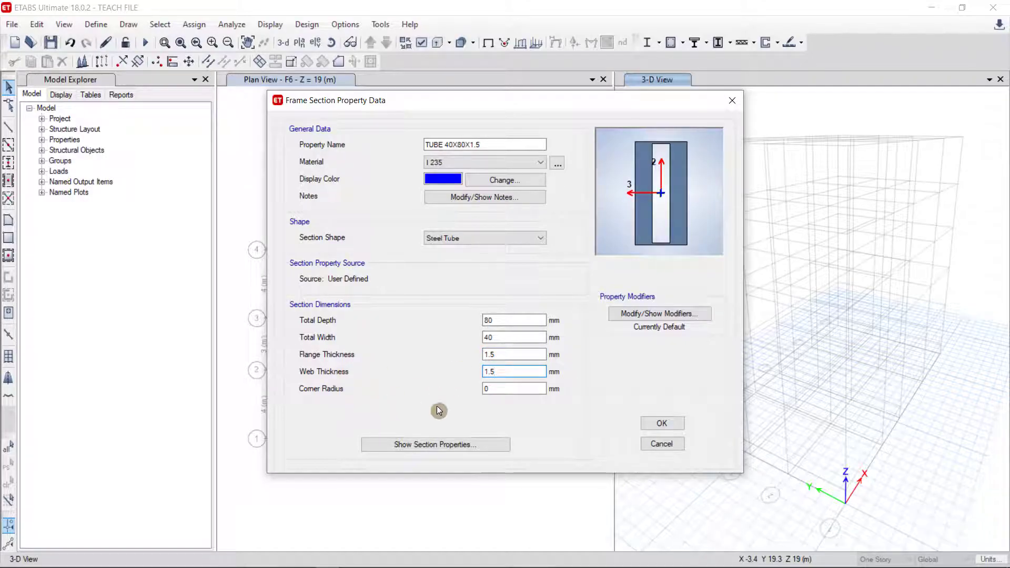
{"action": "left_click", "coordinate": [515, 389]}
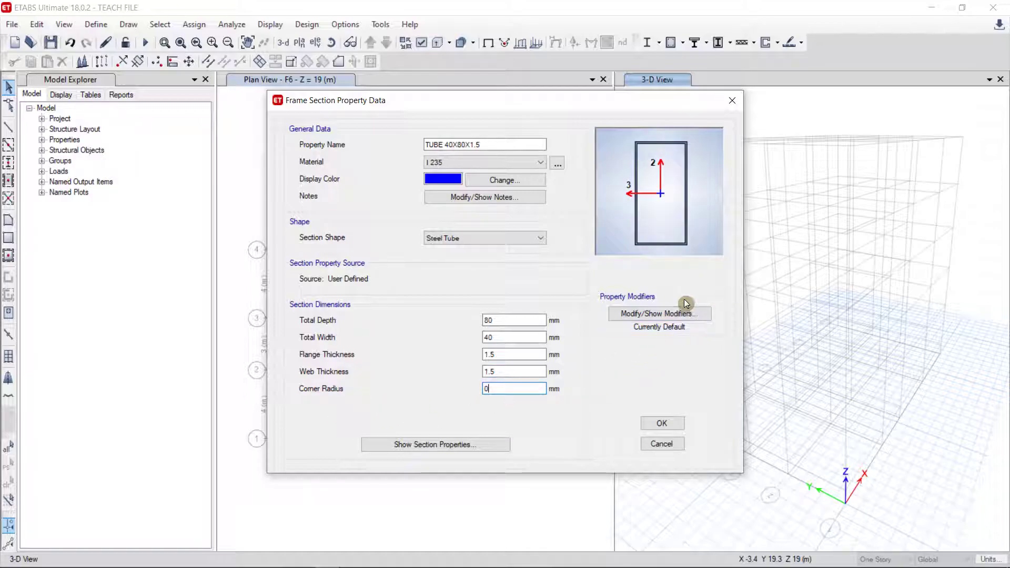
Check the TUBE 40X80X1.5 section's property modifiers, keep the default factors, and accept the section definition
{"action": "left_click", "coordinate": [667, 313]}
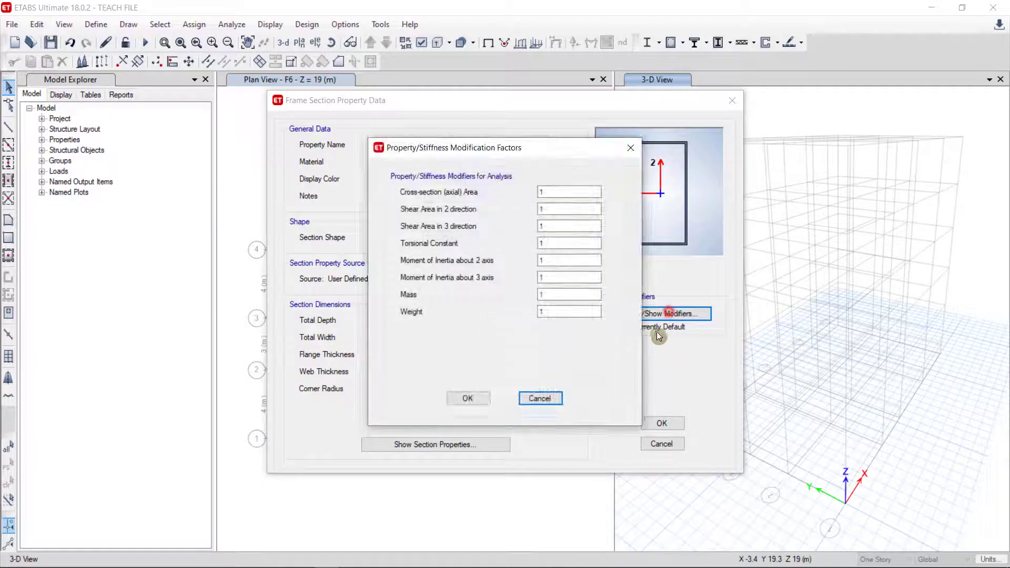
{"action": "left_click", "coordinate": [479, 403]}
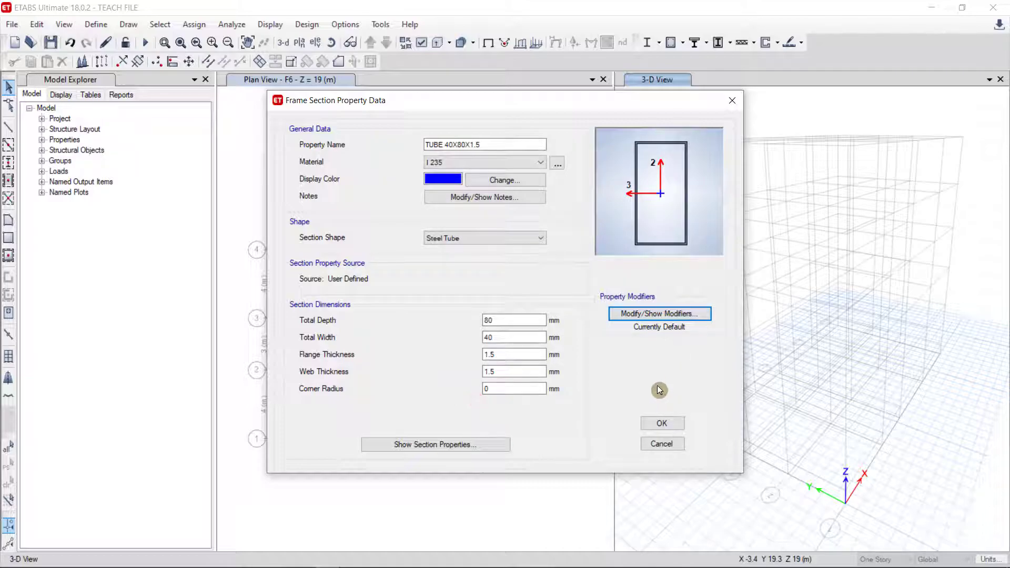
{"action": "left_click", "coordinate": [661, 424]}
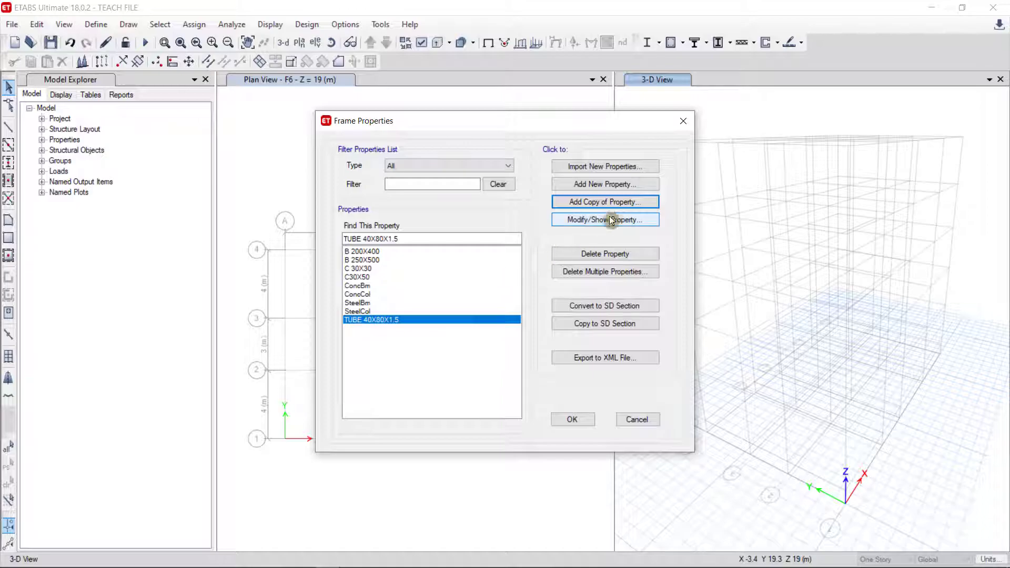
Copy the TUBE 40X80X1.5 section as a new section named TUBE 50X100X1.8 with I 235 material
{"action": "left_click", "coordinate": [598, 201]}
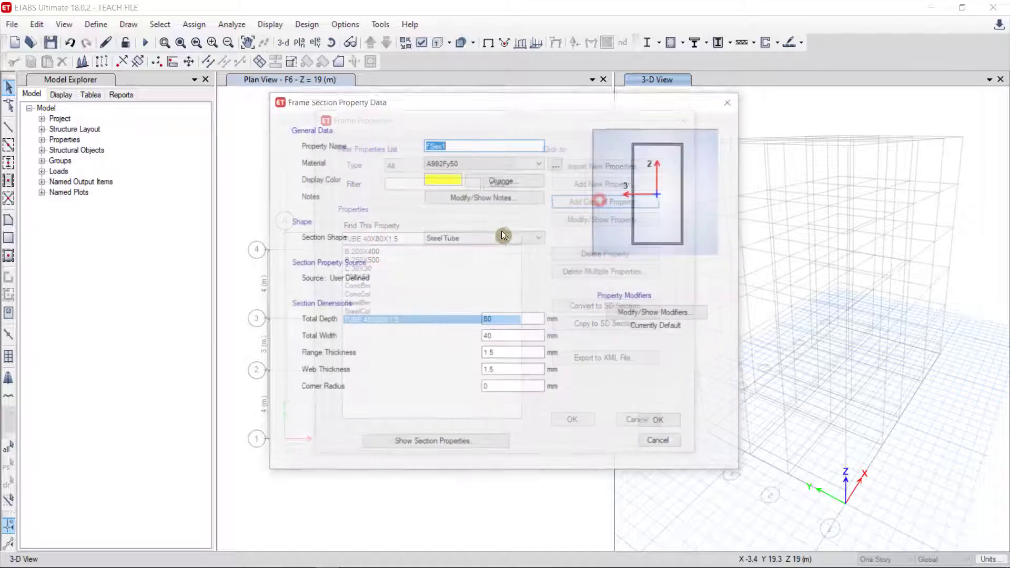
{"action": "type", "text": "T"}
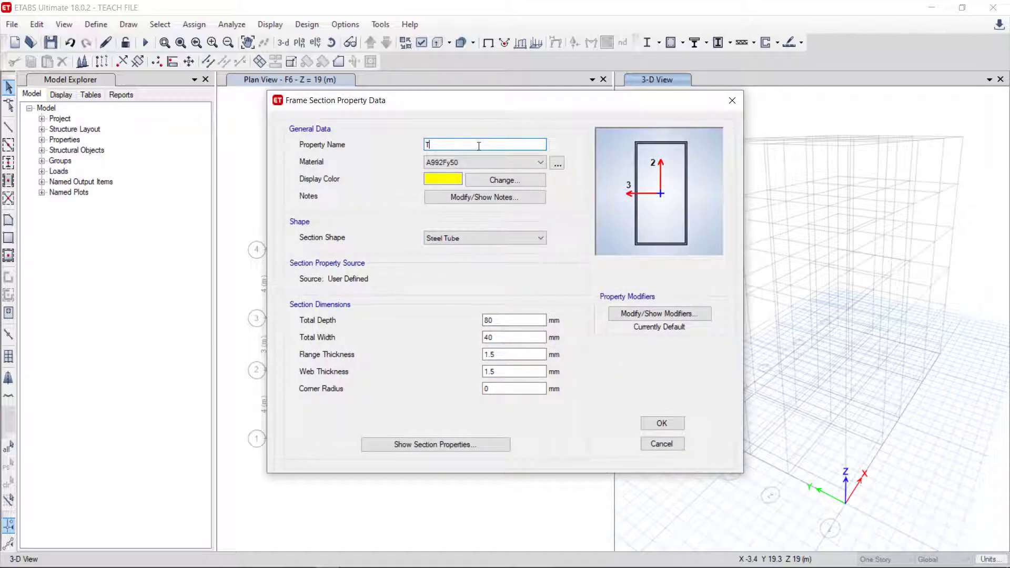
{"action": "type", "text": "UBE 50X100X1.8"}
{"action": "left_click", "coordinate": [474, 161]}
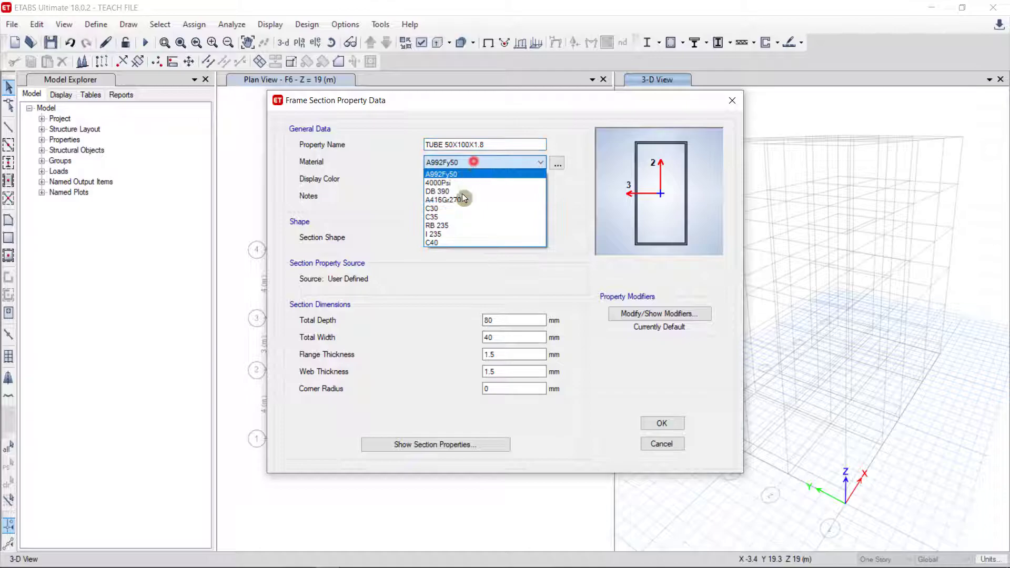
{"action": "left_click", "coordinate": [452, 235]}
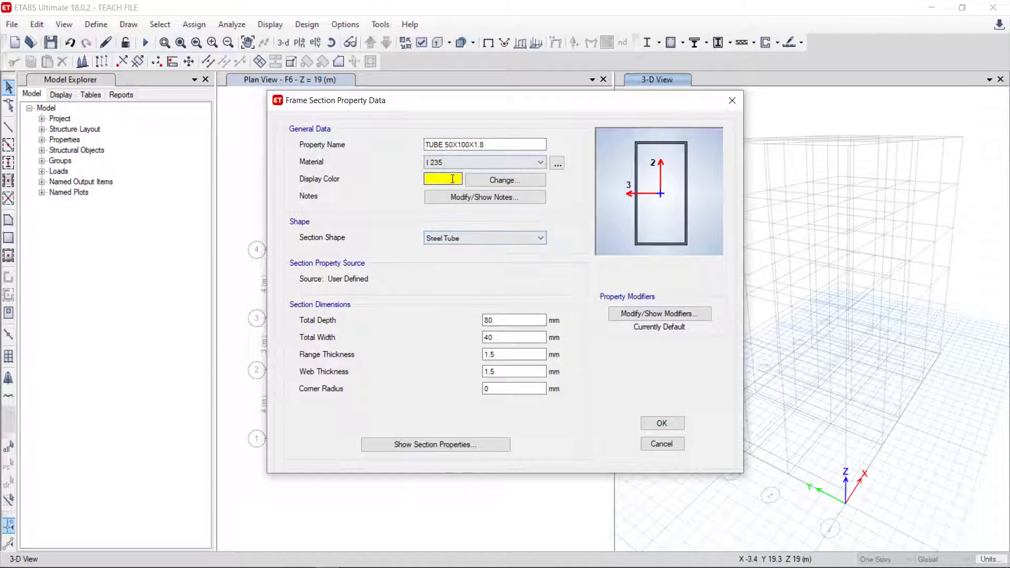
Change the TUBE 50X100X1.8 section's display color to bright yellow-green
{"action": "left_click", "coordinate": [492, 180]}
{"action": "left_click", "coordinate": [404, 173]}
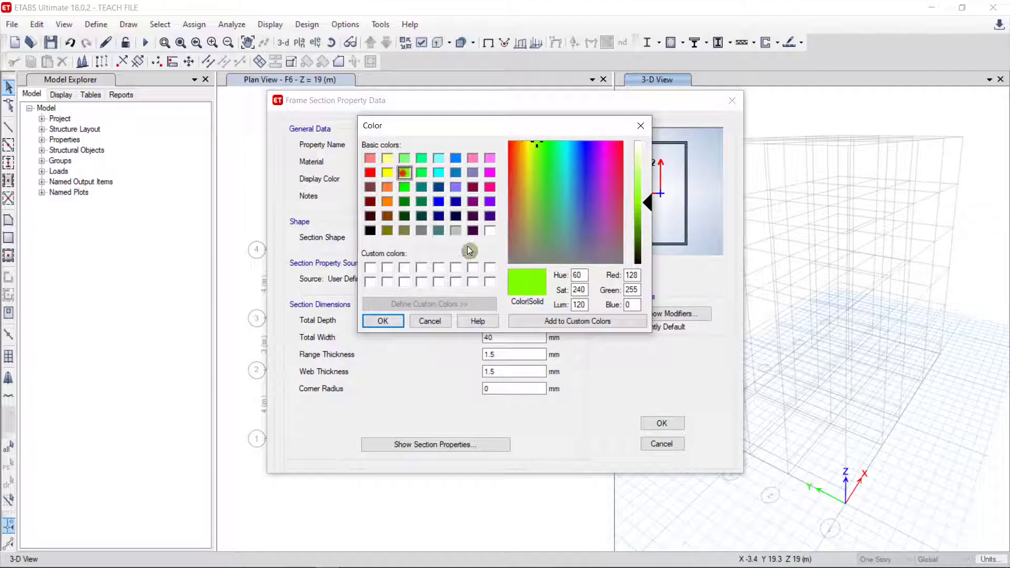
{"action": "left_click", "coordinate": [389, 321]}
Dimension the TUBE 50X100X1.8 section with 100 mm depth, 50 mm width and 1.8 mm flange and web thickness, and accept it
{"action": "double_click", "coordinate": [497, 320]}
{"action": "type", "text": "100"}
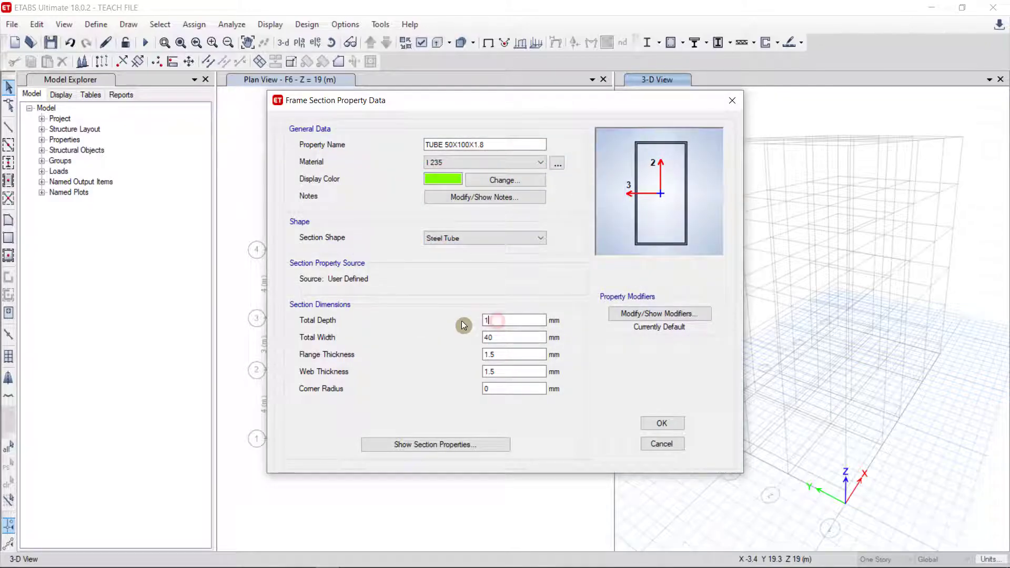
{"action": "double_click", "coordinate": [503, 337]}
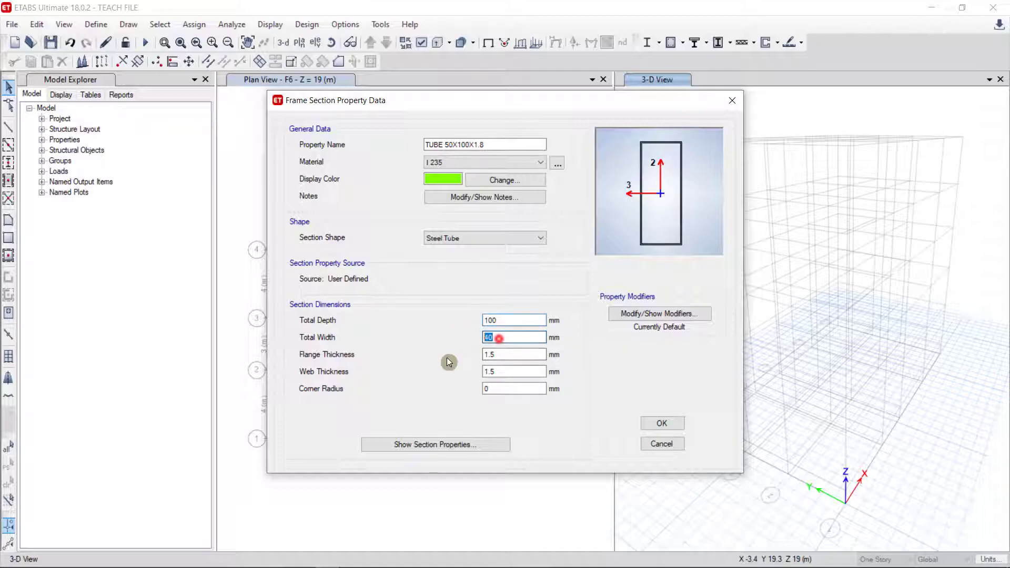
{"action": "type", "text": "50"}
{"action": "double_click", "coordinate": [494, 355]}
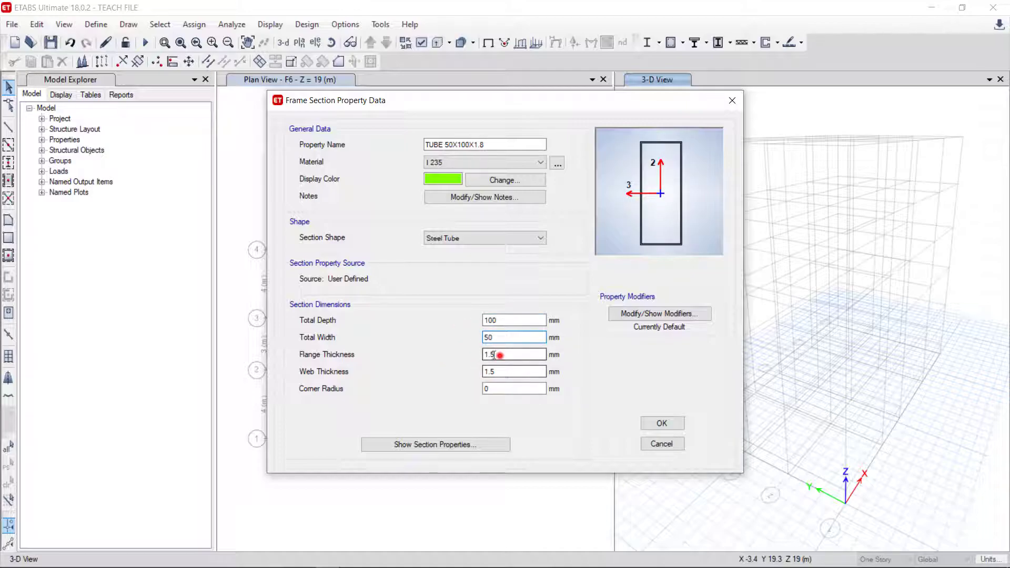
{"action": "type", "text": "1.8"}
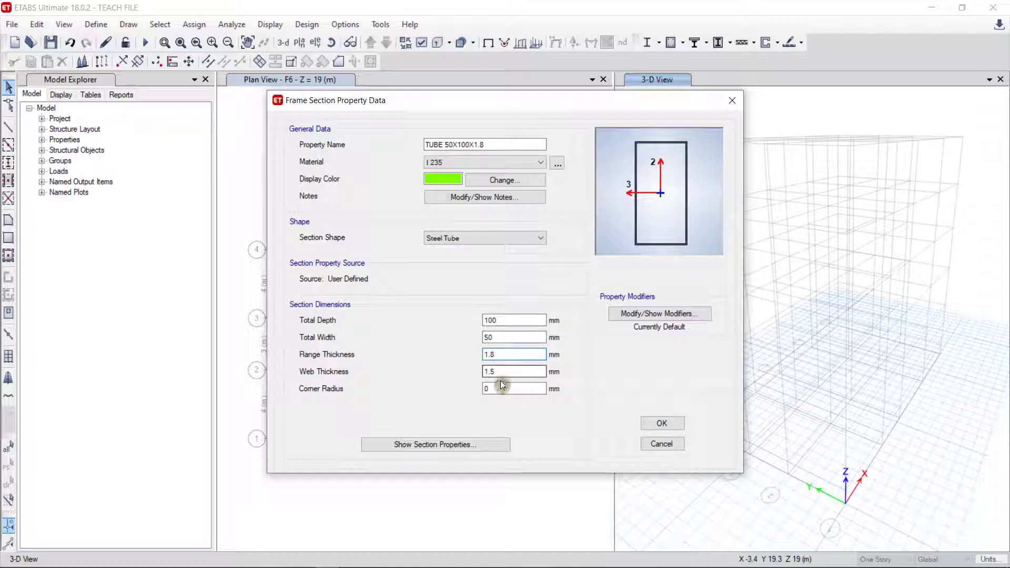
{"action": "double_click", "coordinate": [495, 372]}
{"action": "type", "text": "8"}
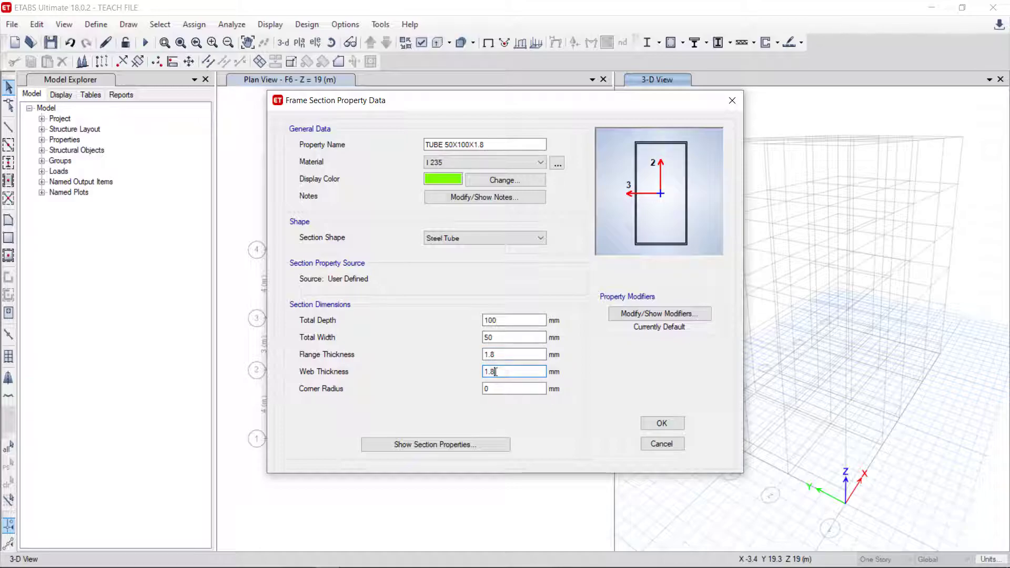
{"action": "left_click", "coordinate": [661, 423]}
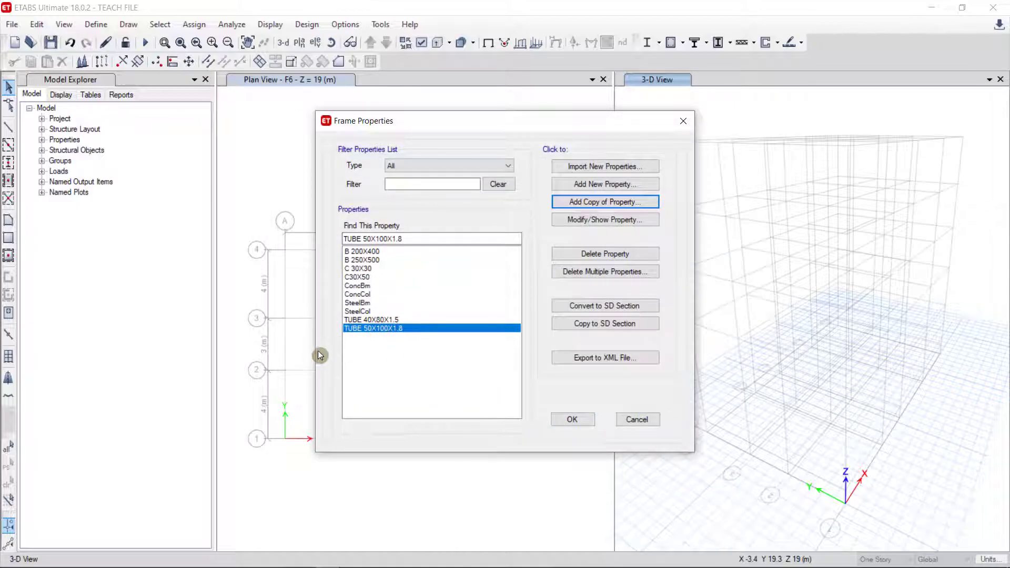
{"action": "left_click", "coordinate": [365, 310]}
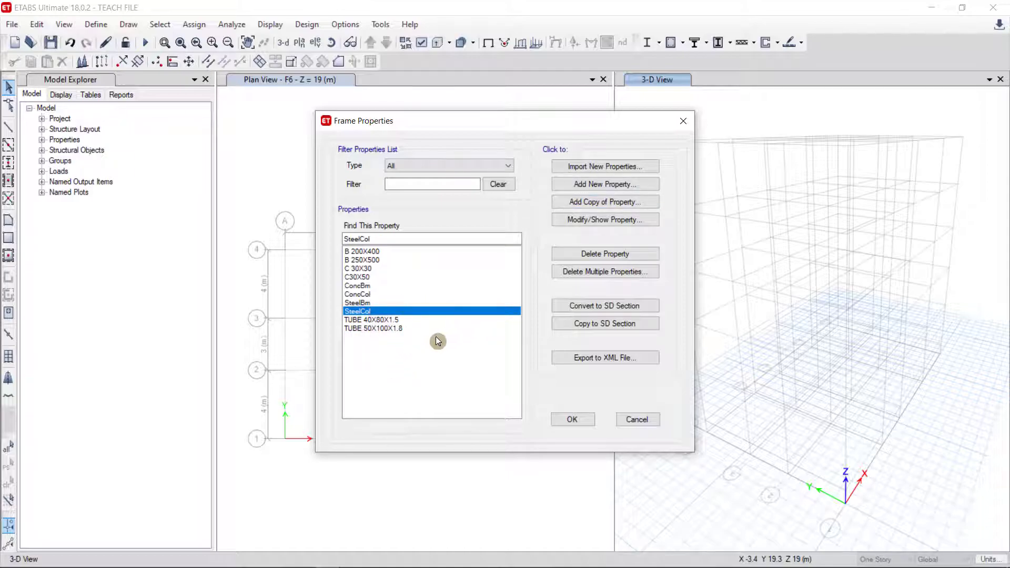
{"action": "left_click_drag", "start_coordinate": [368, 276], "coordinate": [377, 251]}
{"action": "key", "text": "Down"}
{"action": "key", "text": "Down"}
{"action": "key", "text": "Down"}
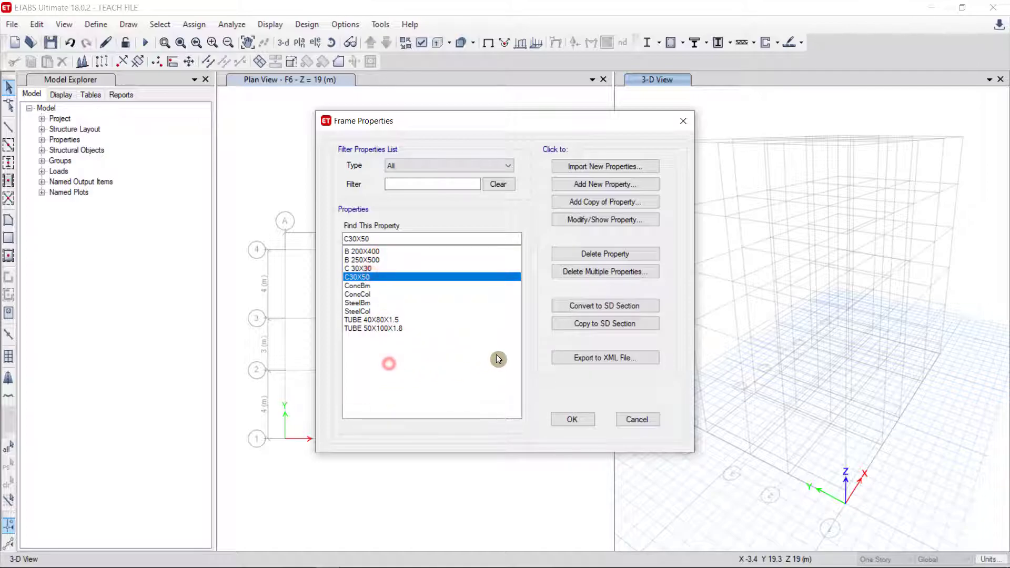